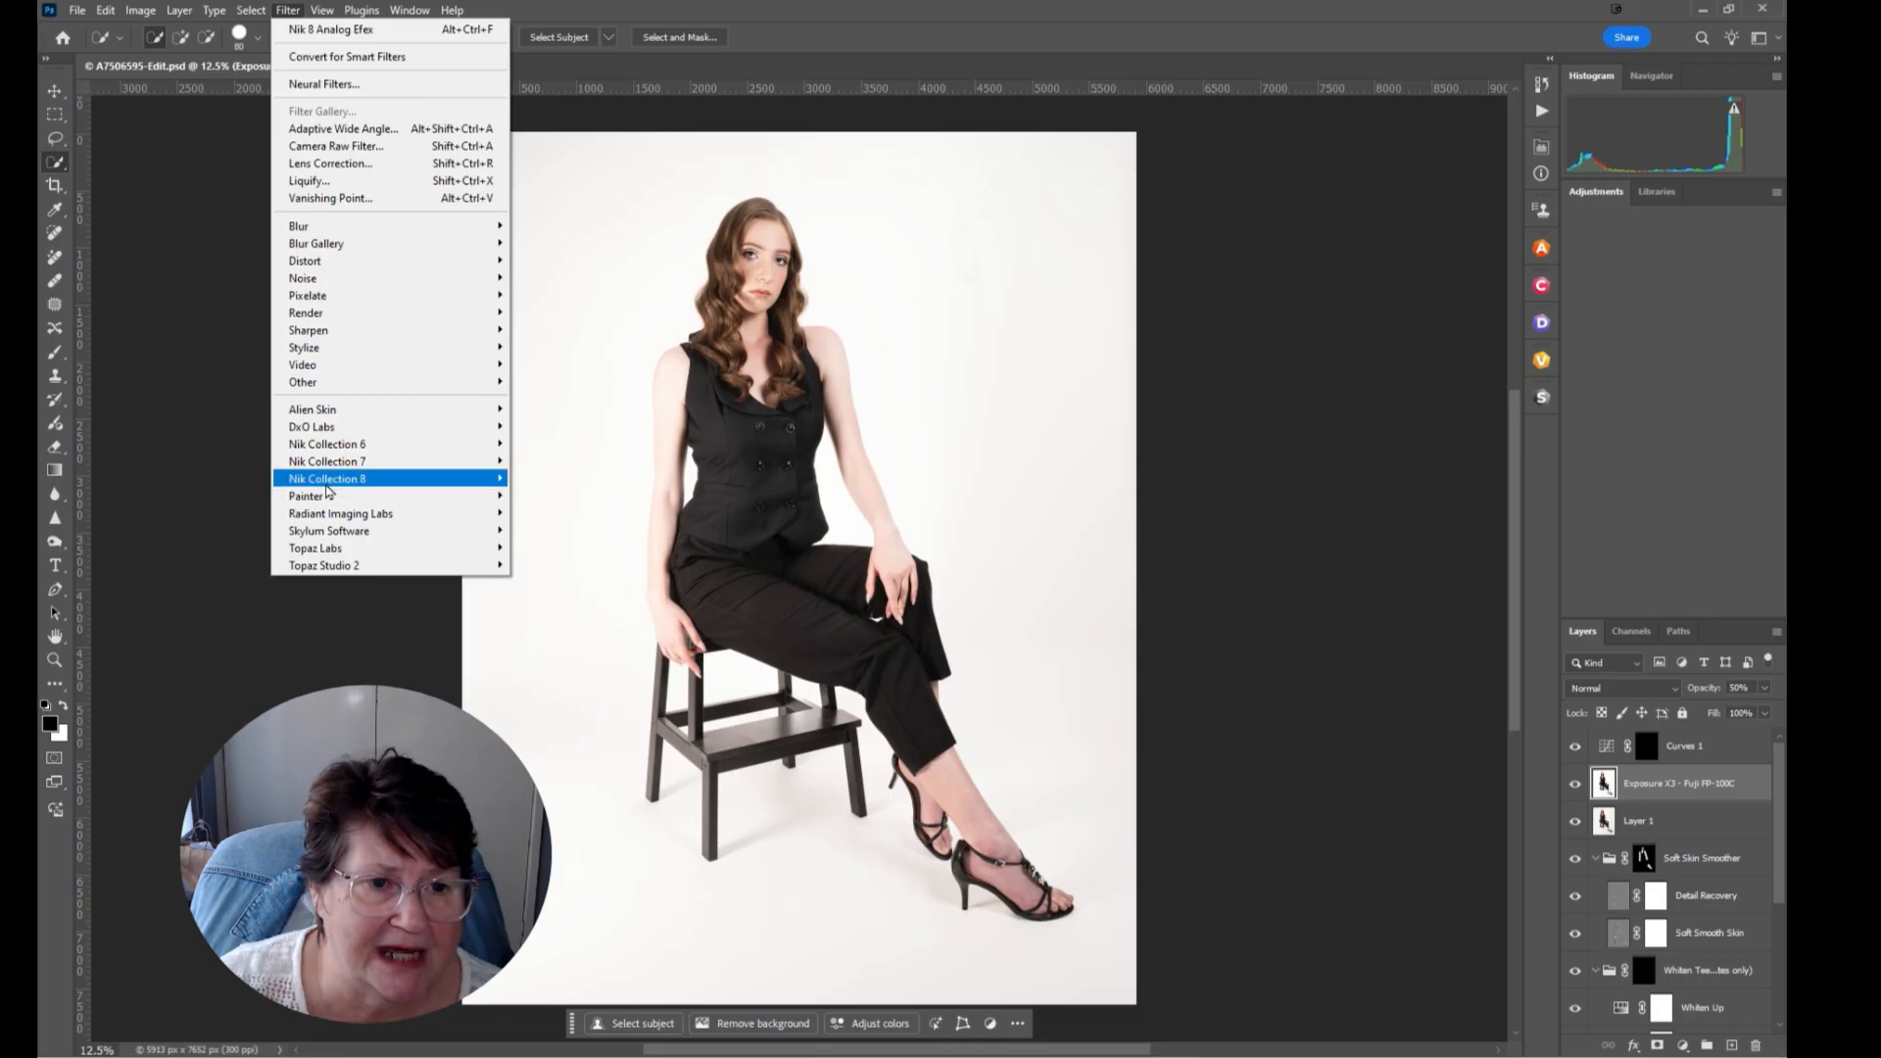
pyautogui.moveTo(328, 493)
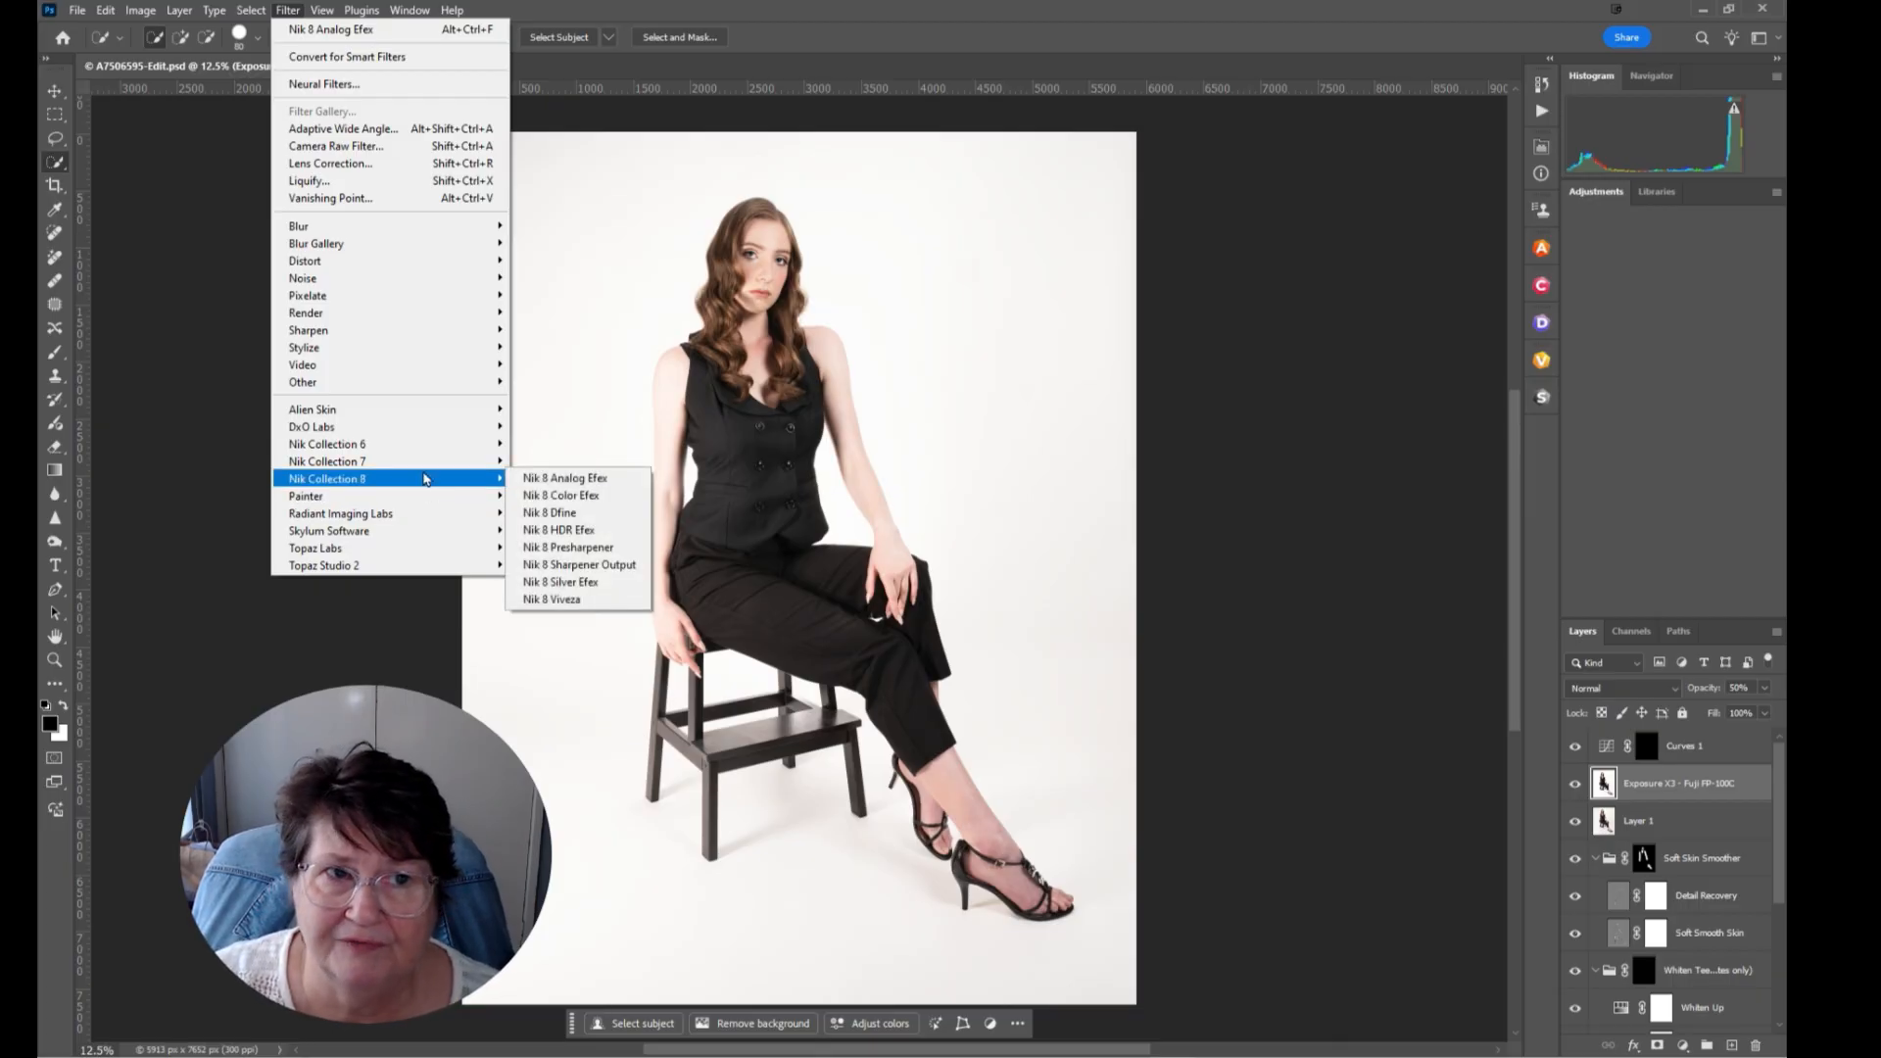
pyautogui.moveTo(360, 15)
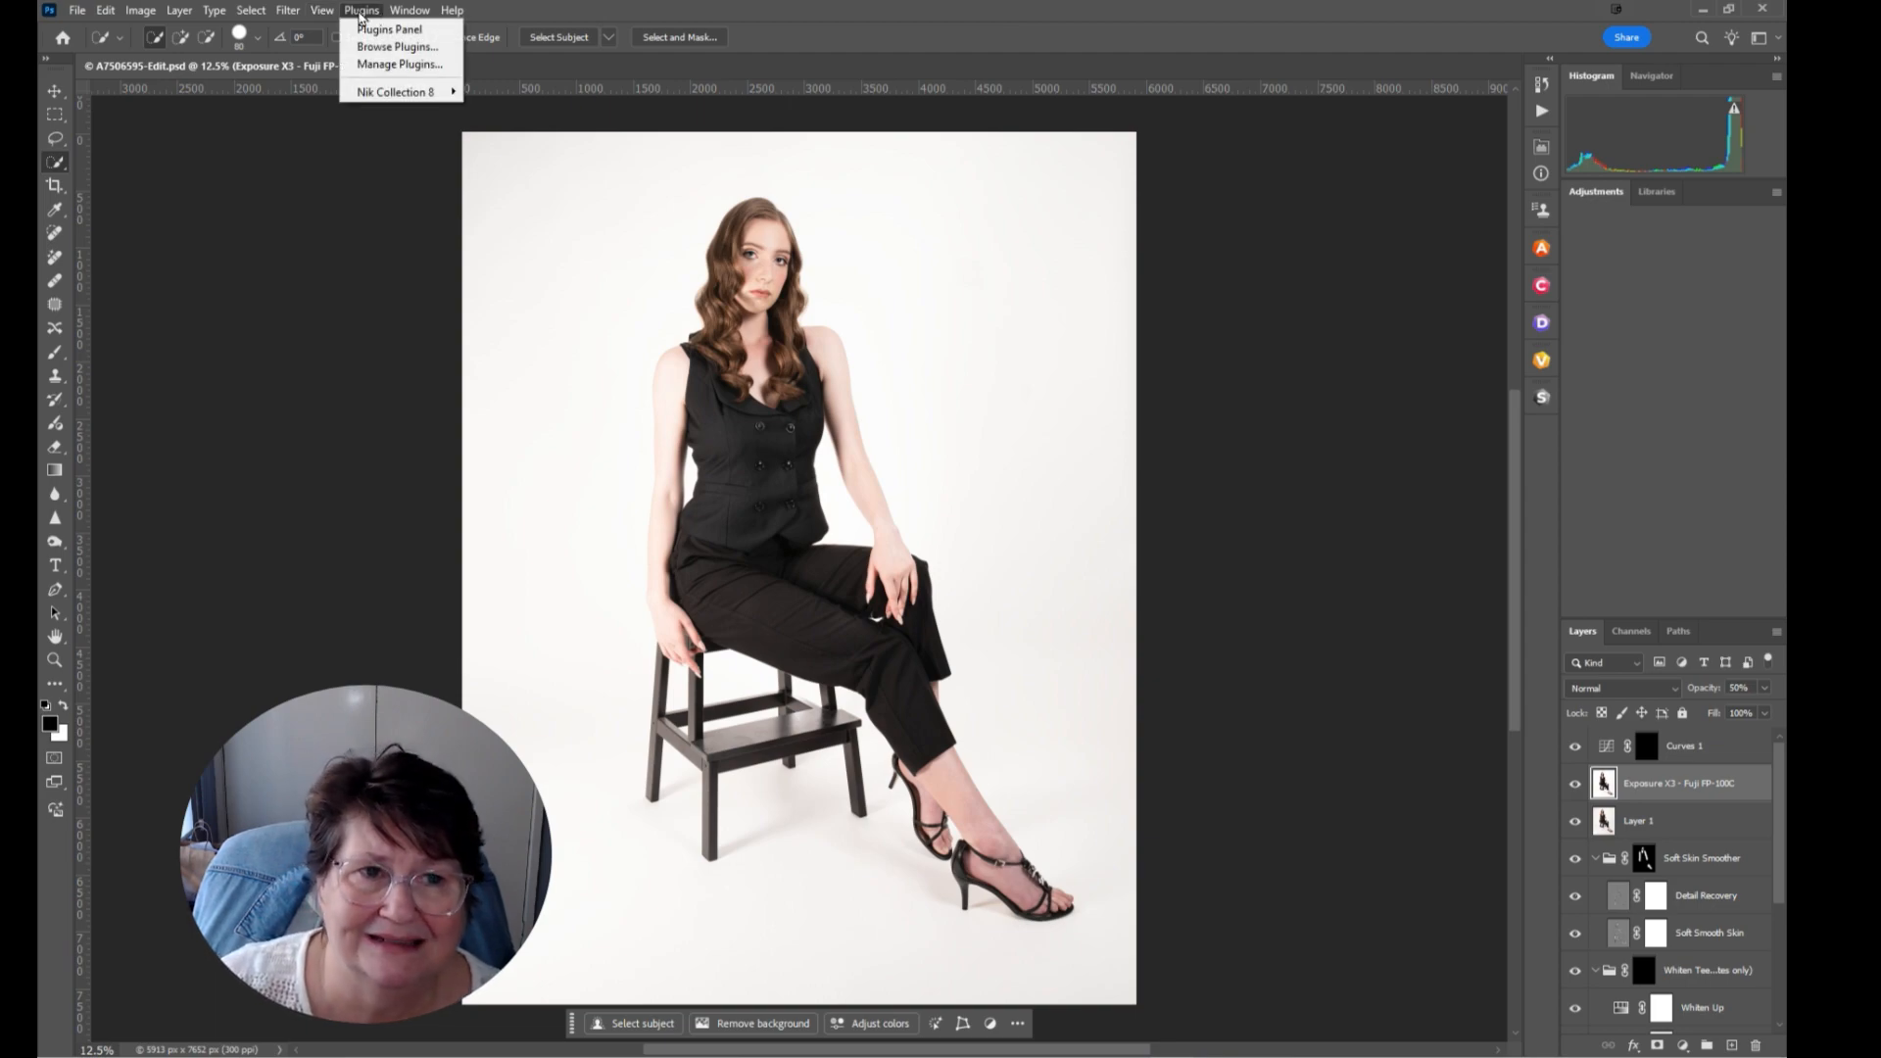
pyautogui.moveTo(359, 95)
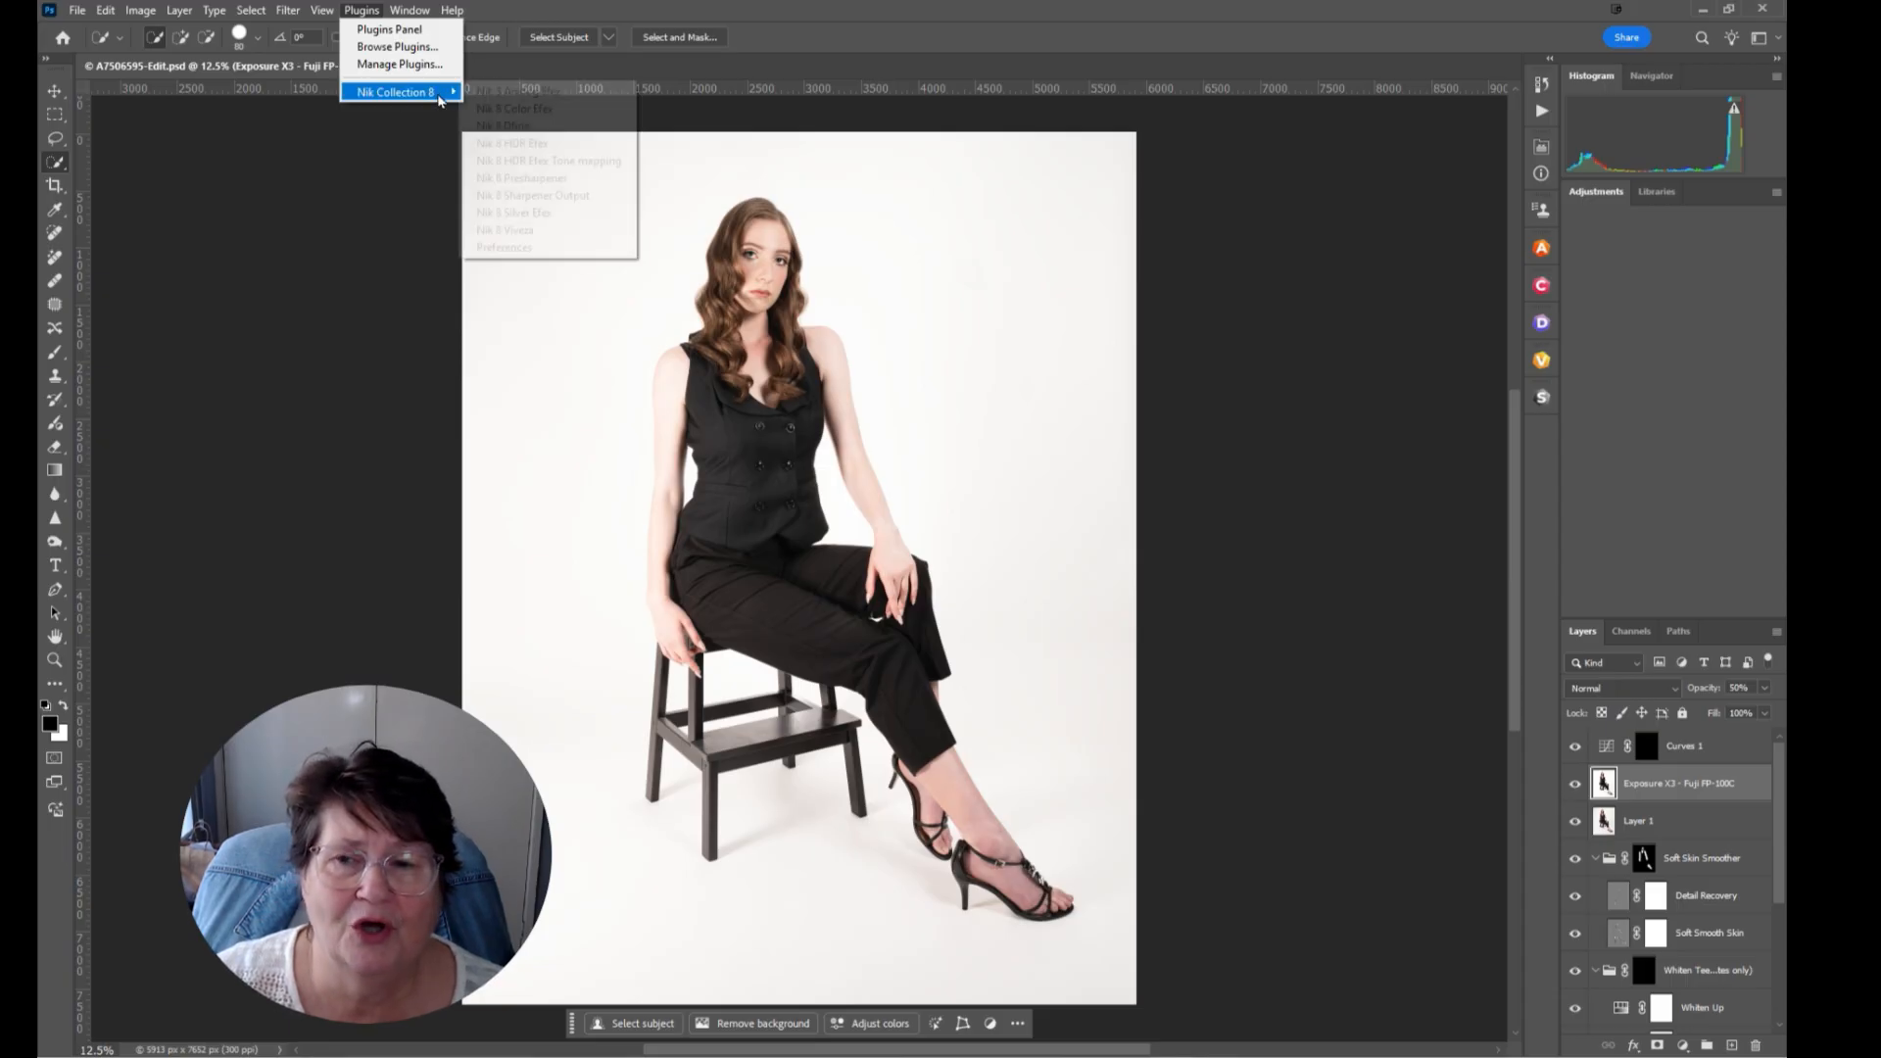
# Detach the Nik 8 Analog Efex panel, collapse it to an icon and dock it below the other plugin icons
pyautogui.click(1547, 254)
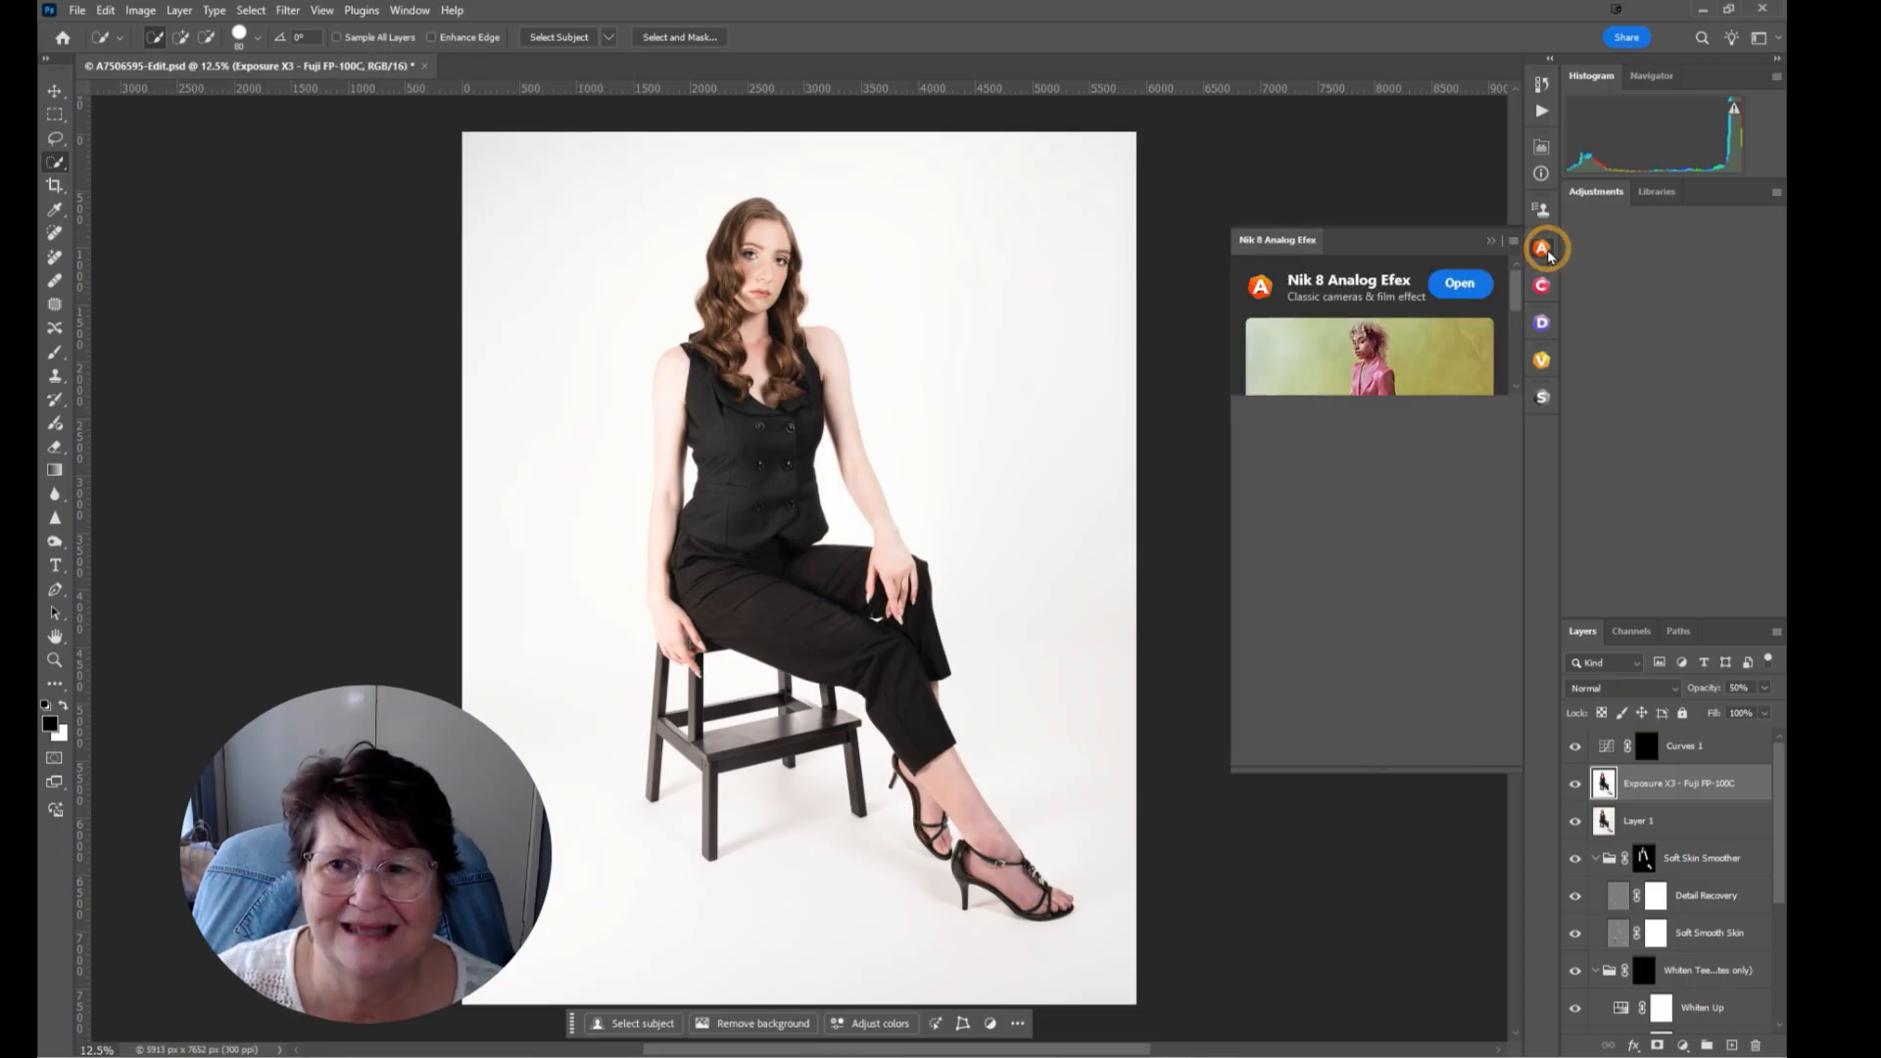
pyautogui.moveTo(1437, 240); pyautogui.dragTo(1354, 188)
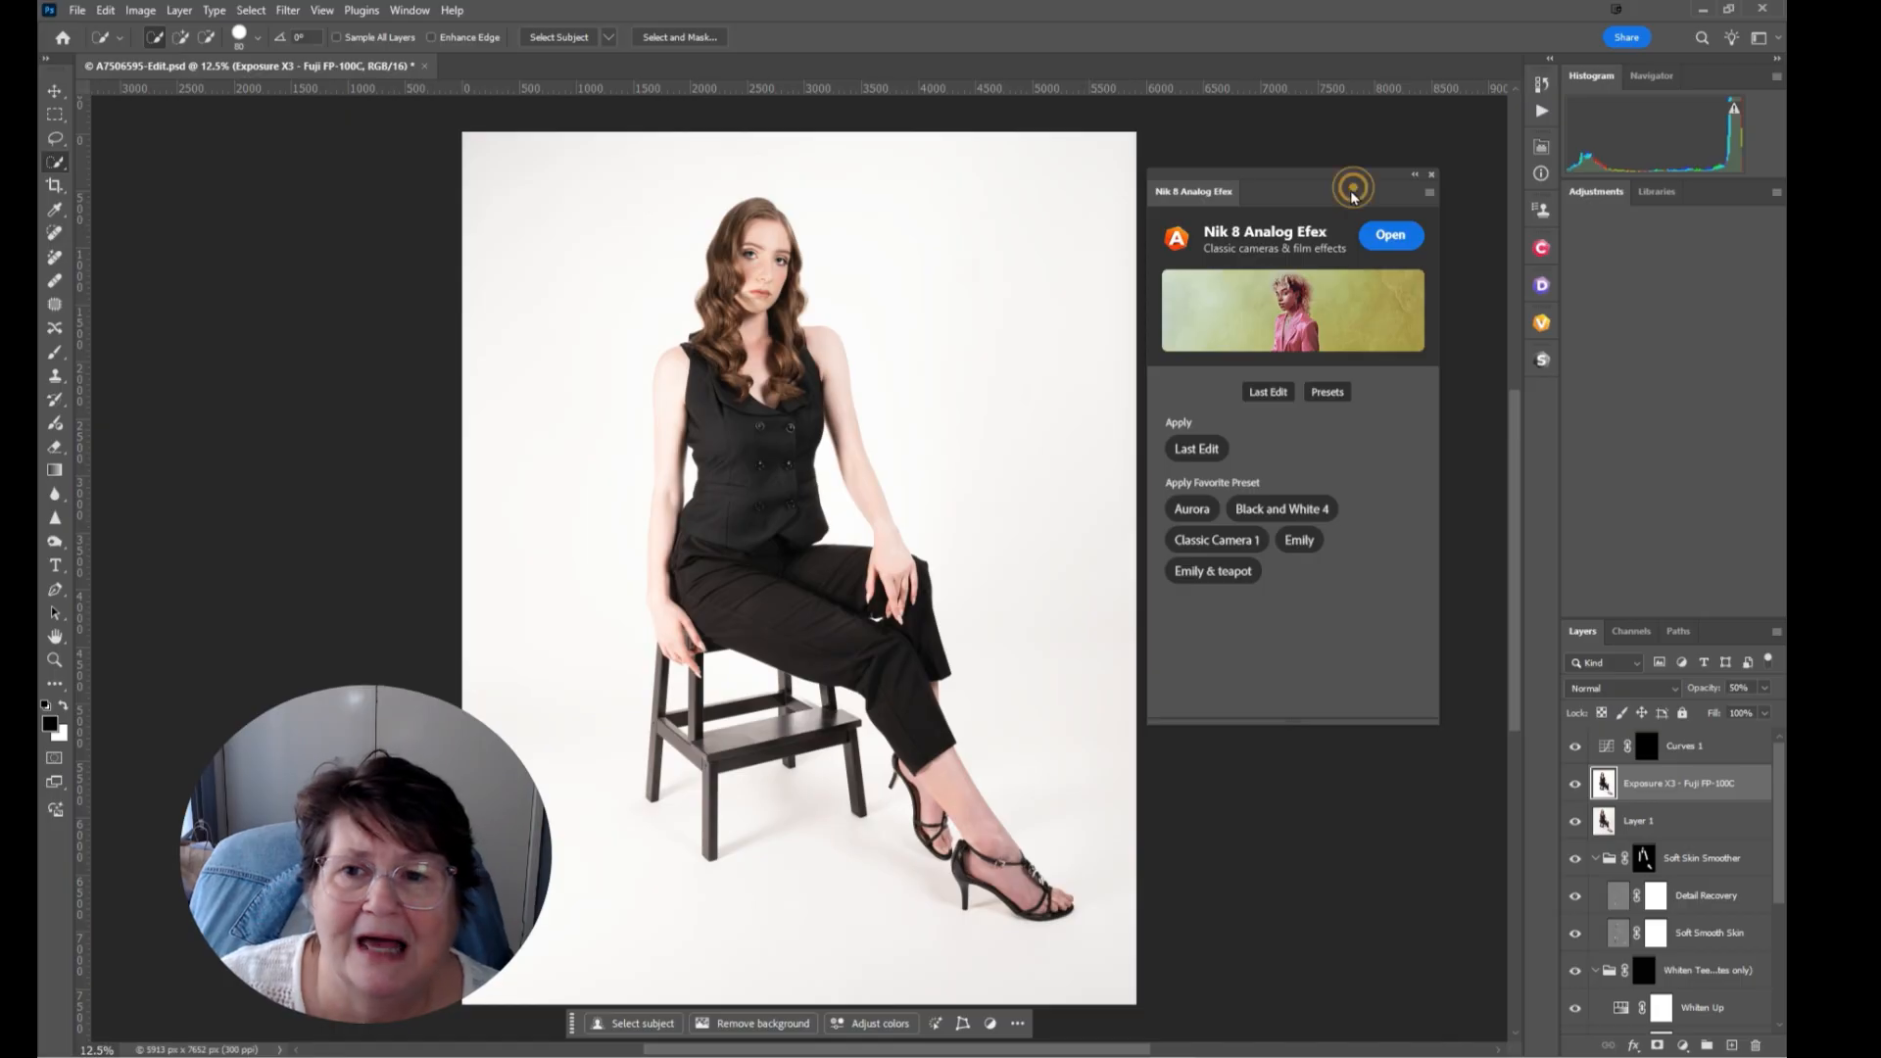
pyautogui.moveTo(1354, 188); pyautogui.dragTo(1328, 208)
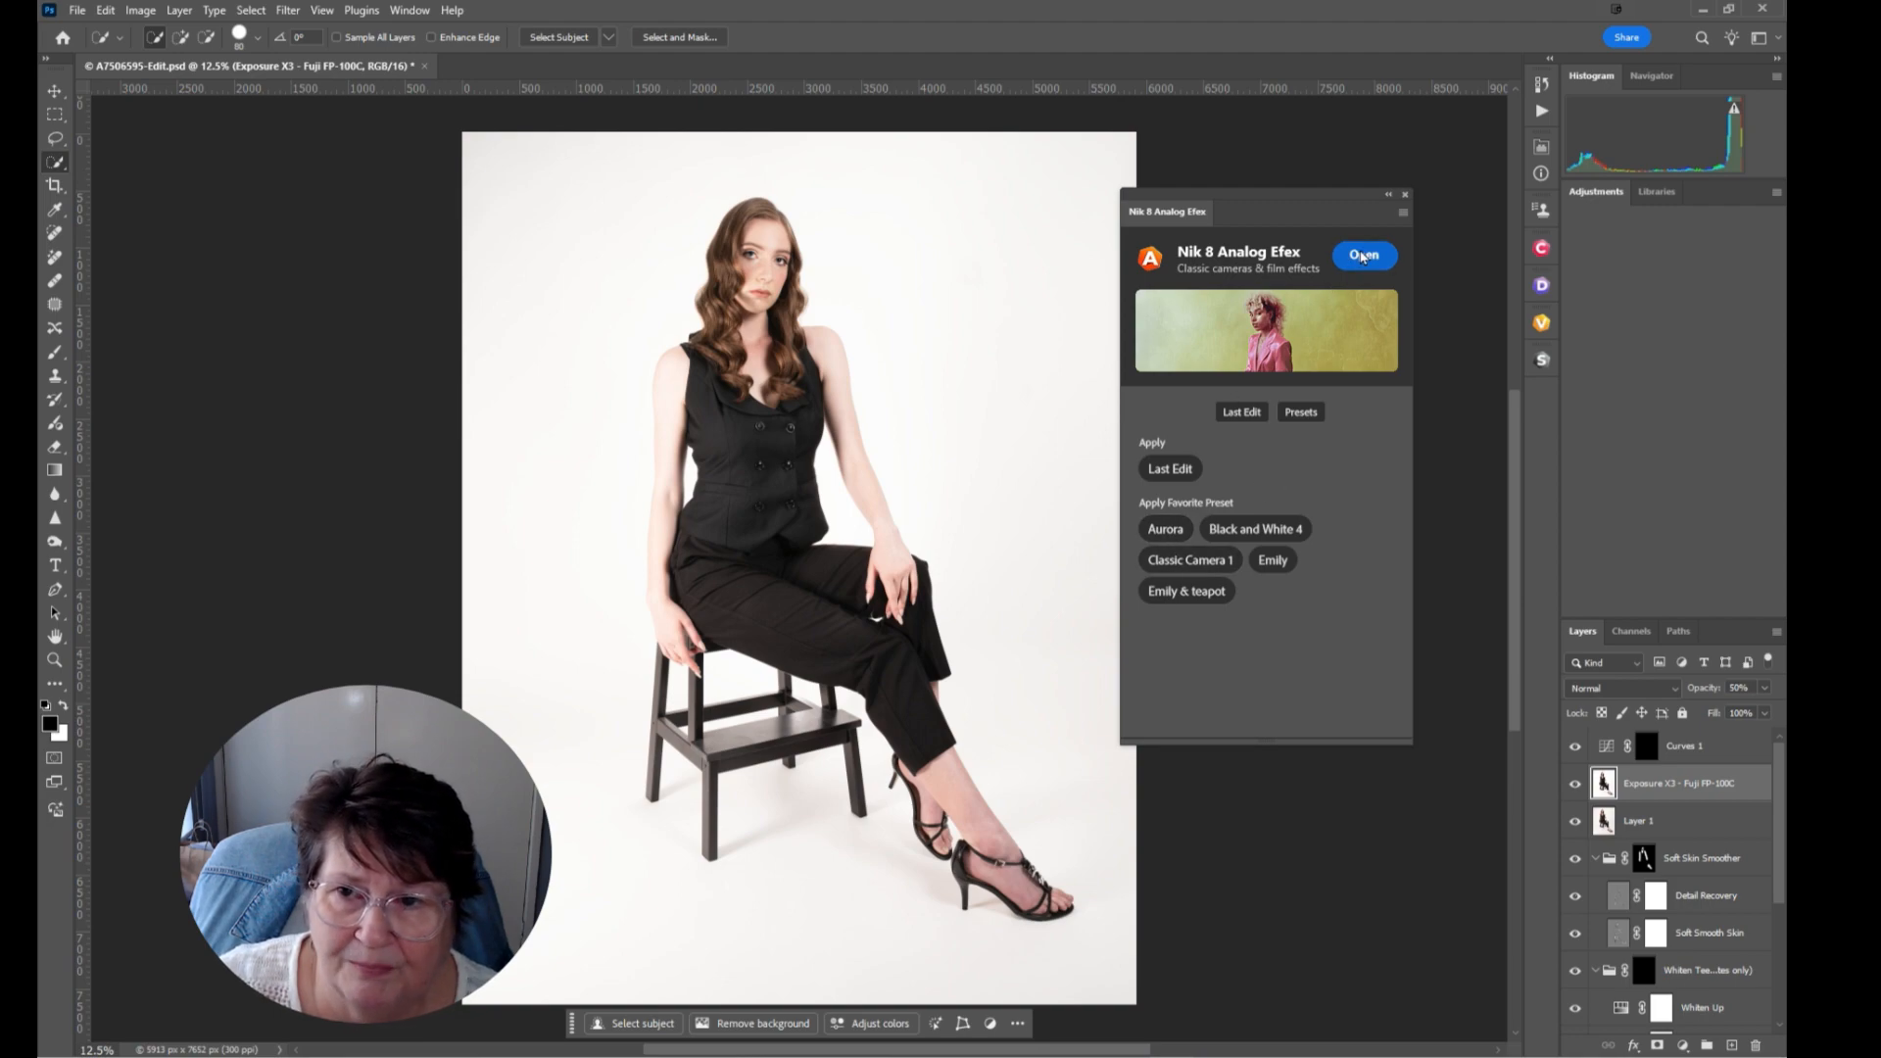
pyautogui.click(1403, 213)
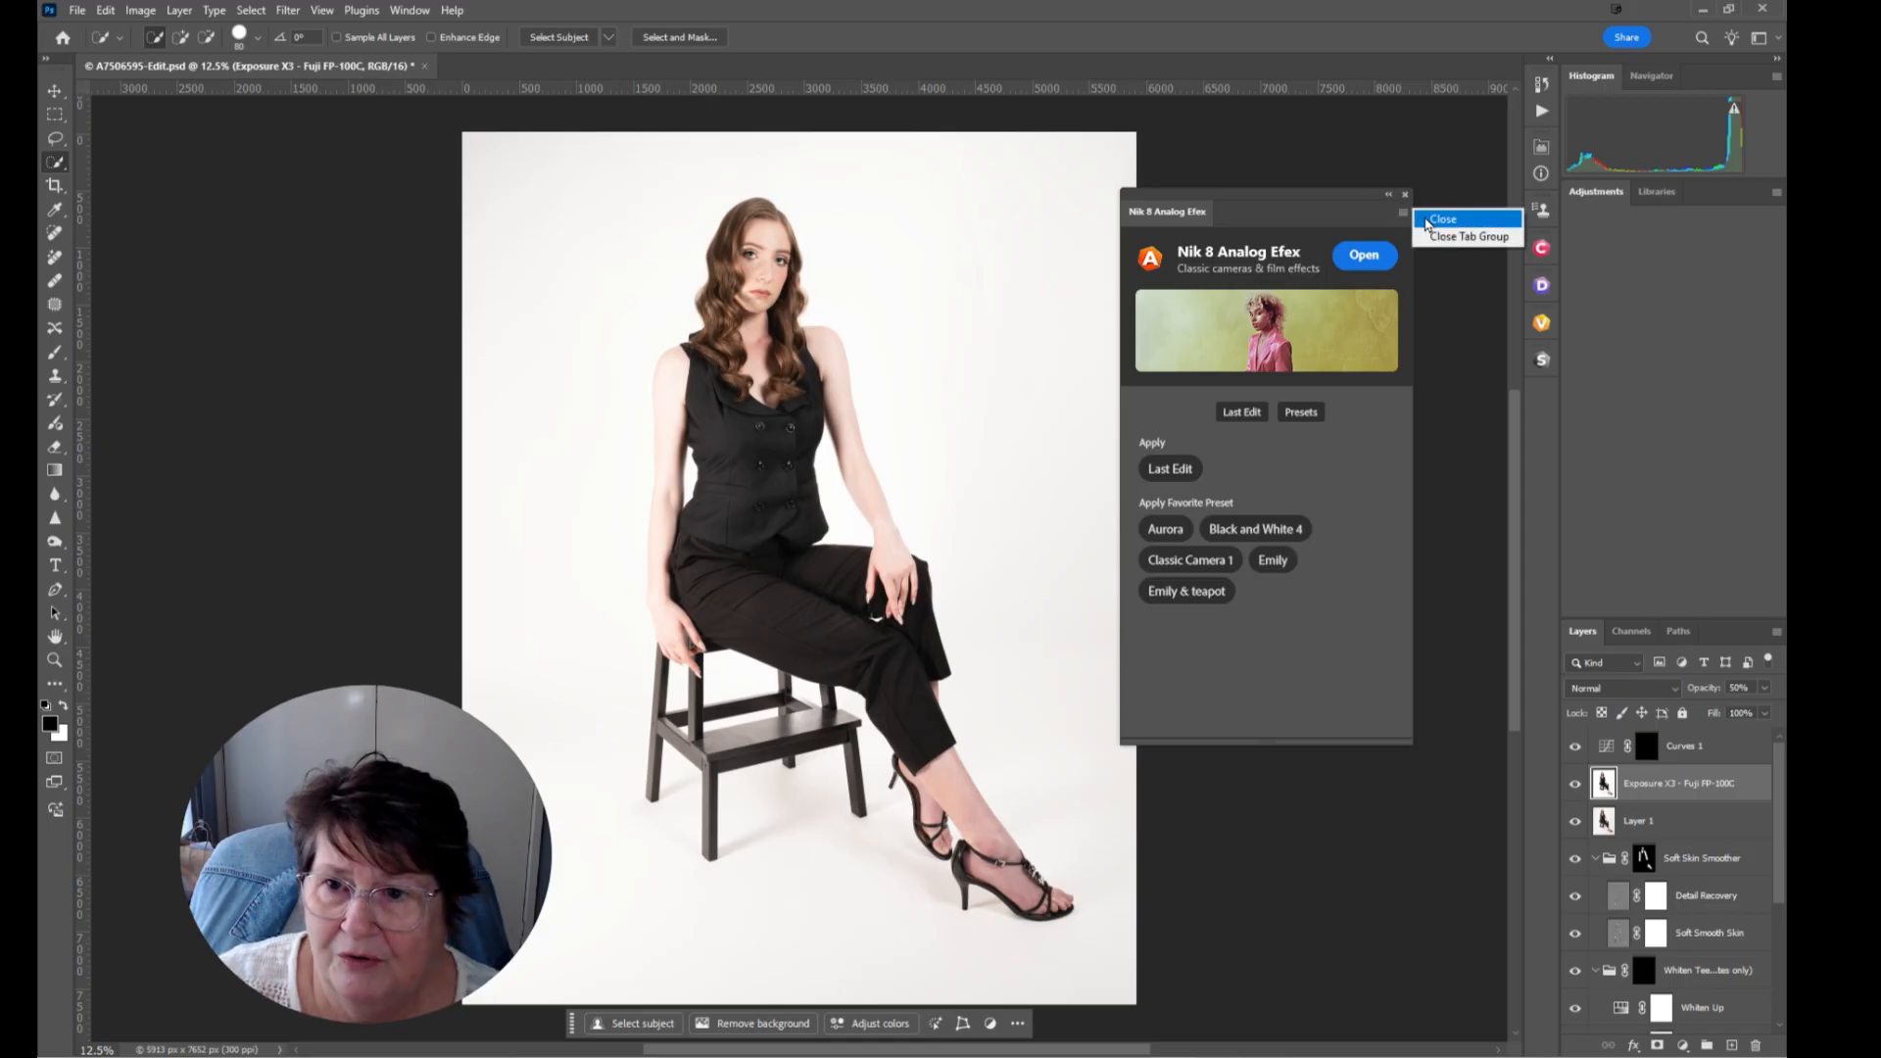
pyautogui.click(1352, 186)
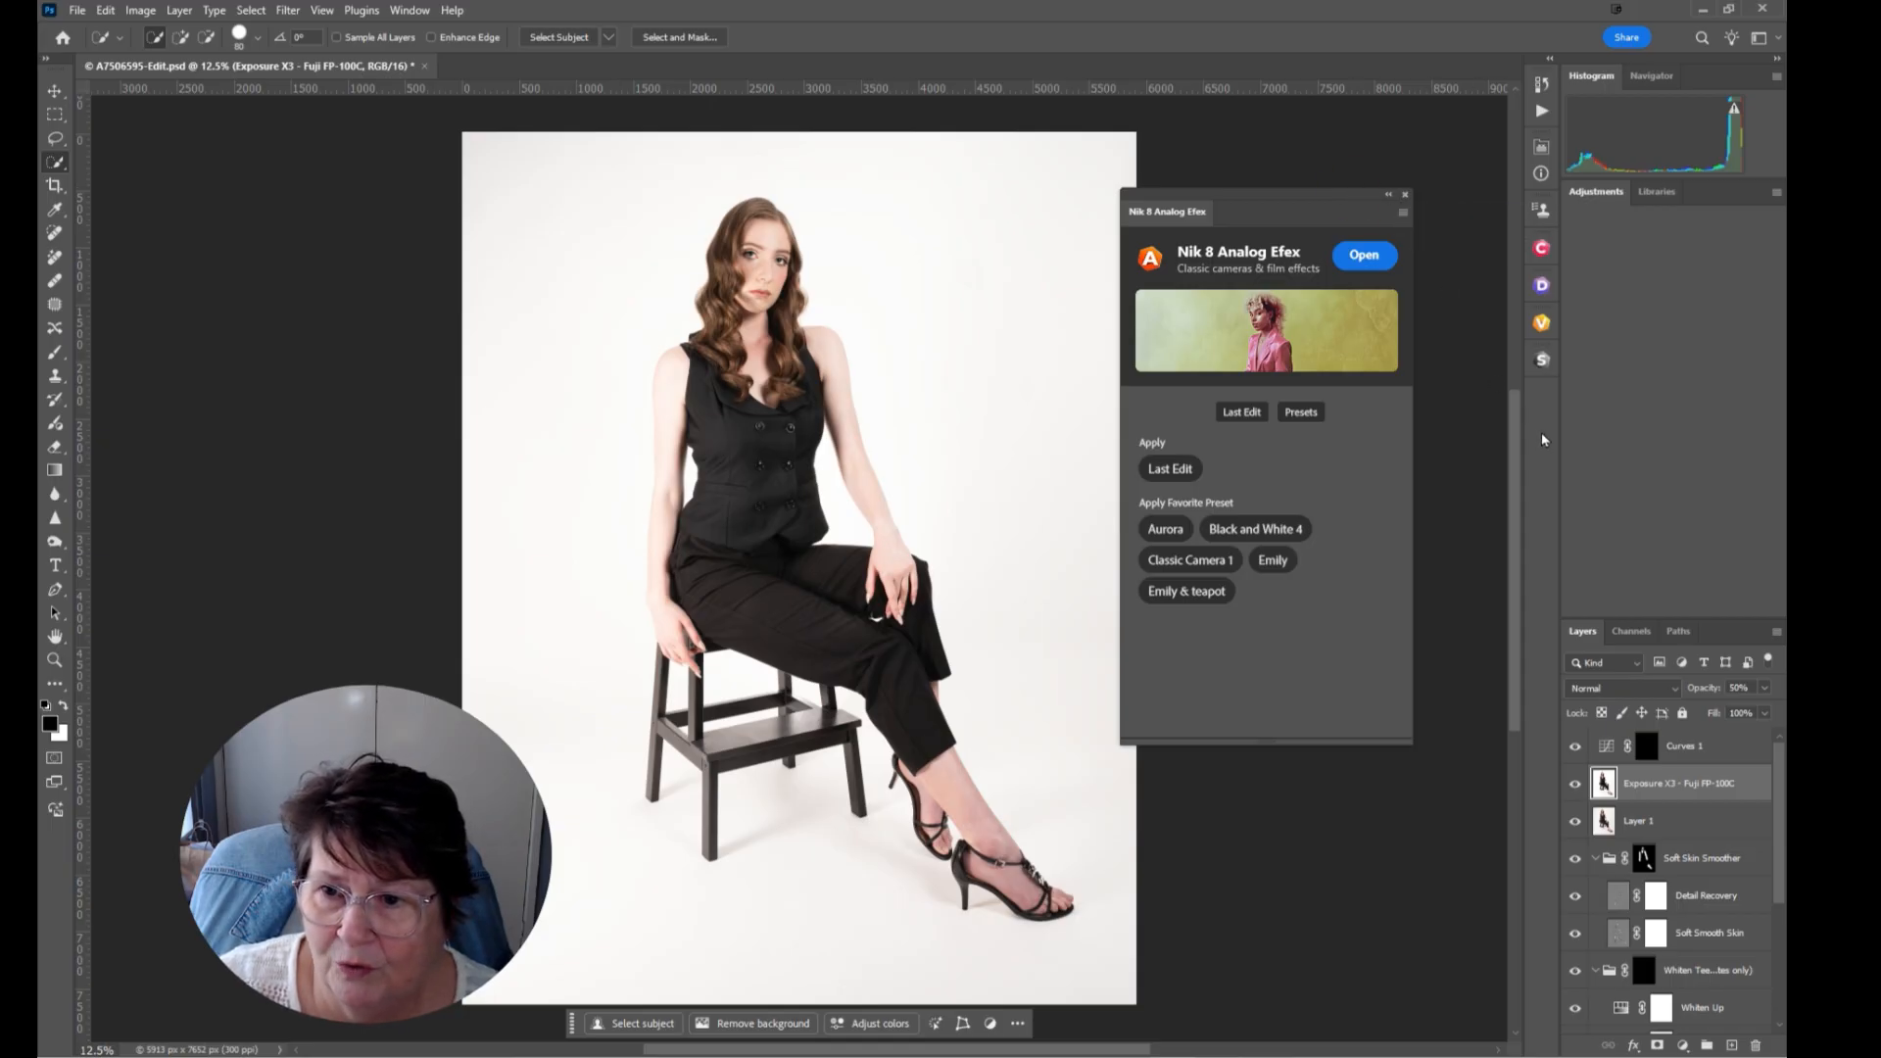
pyautogui.click(1387, 194)
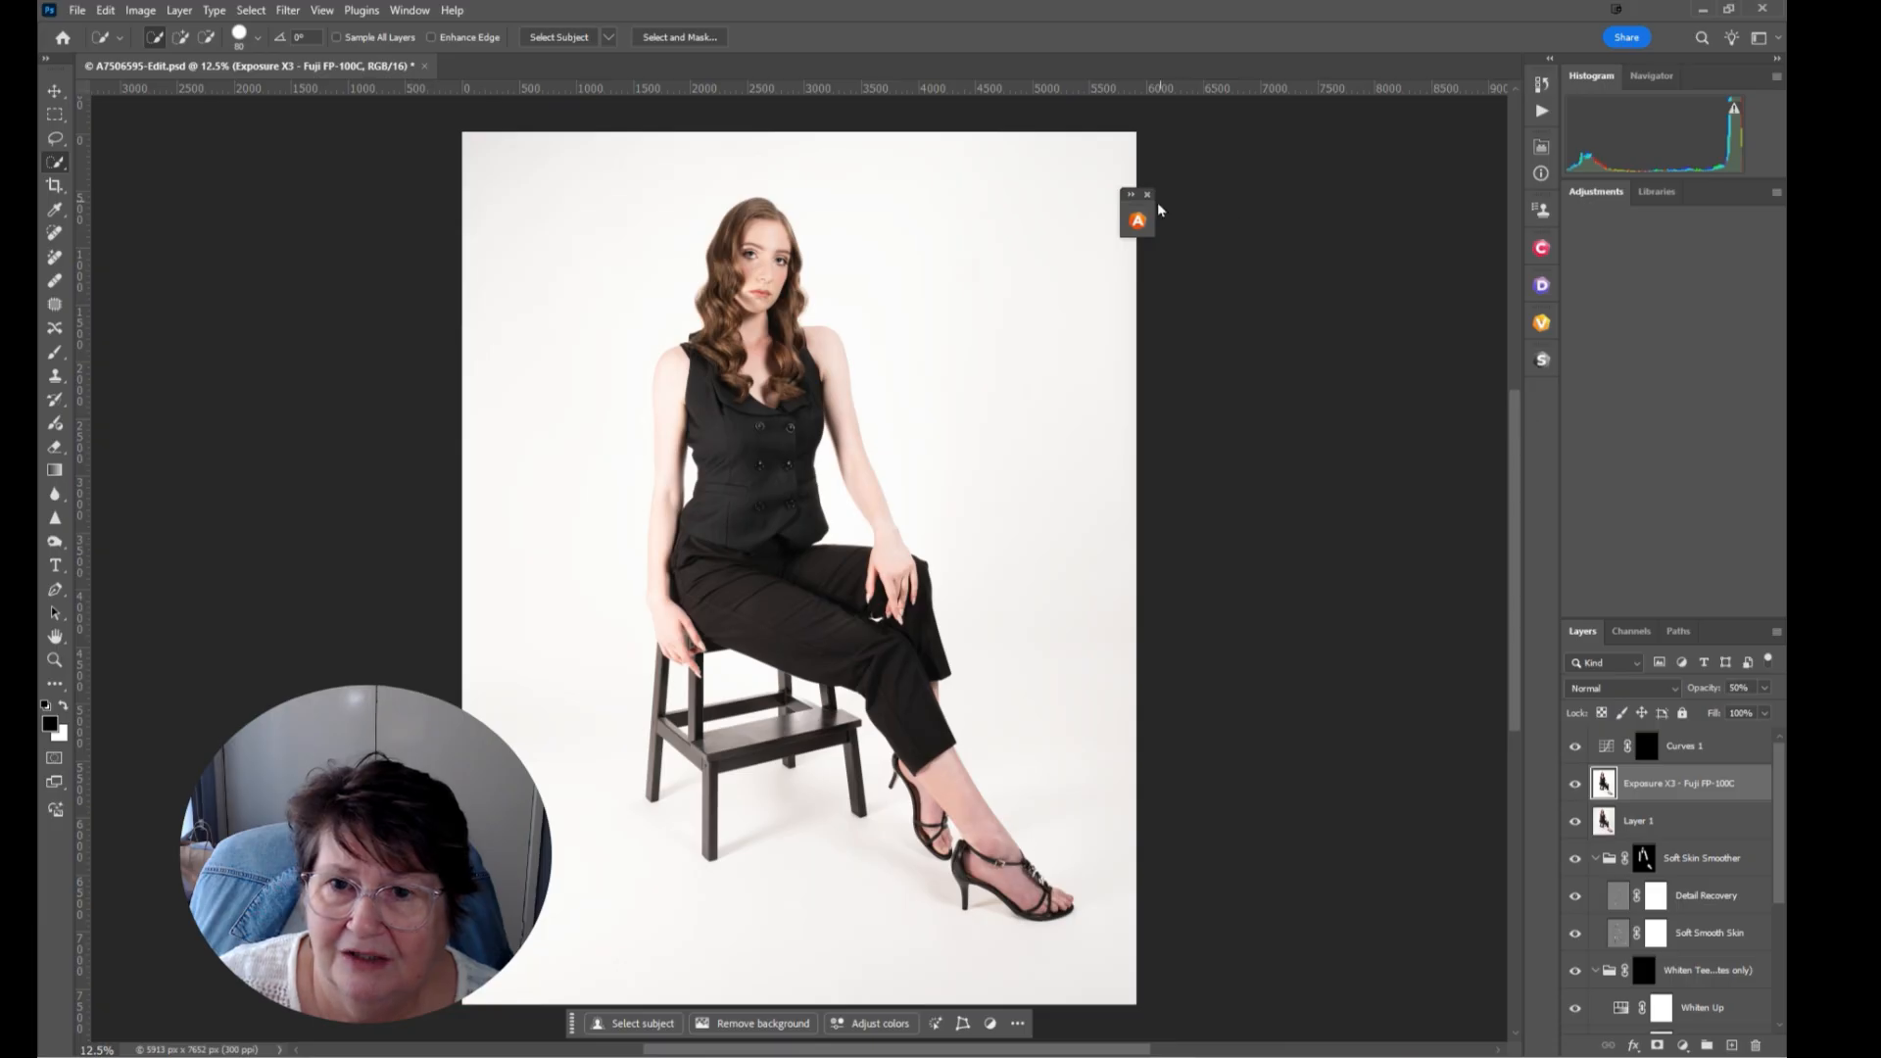
pyautogui.moveTo(1136, 202); pyautogui.dragTo(1534, 402)
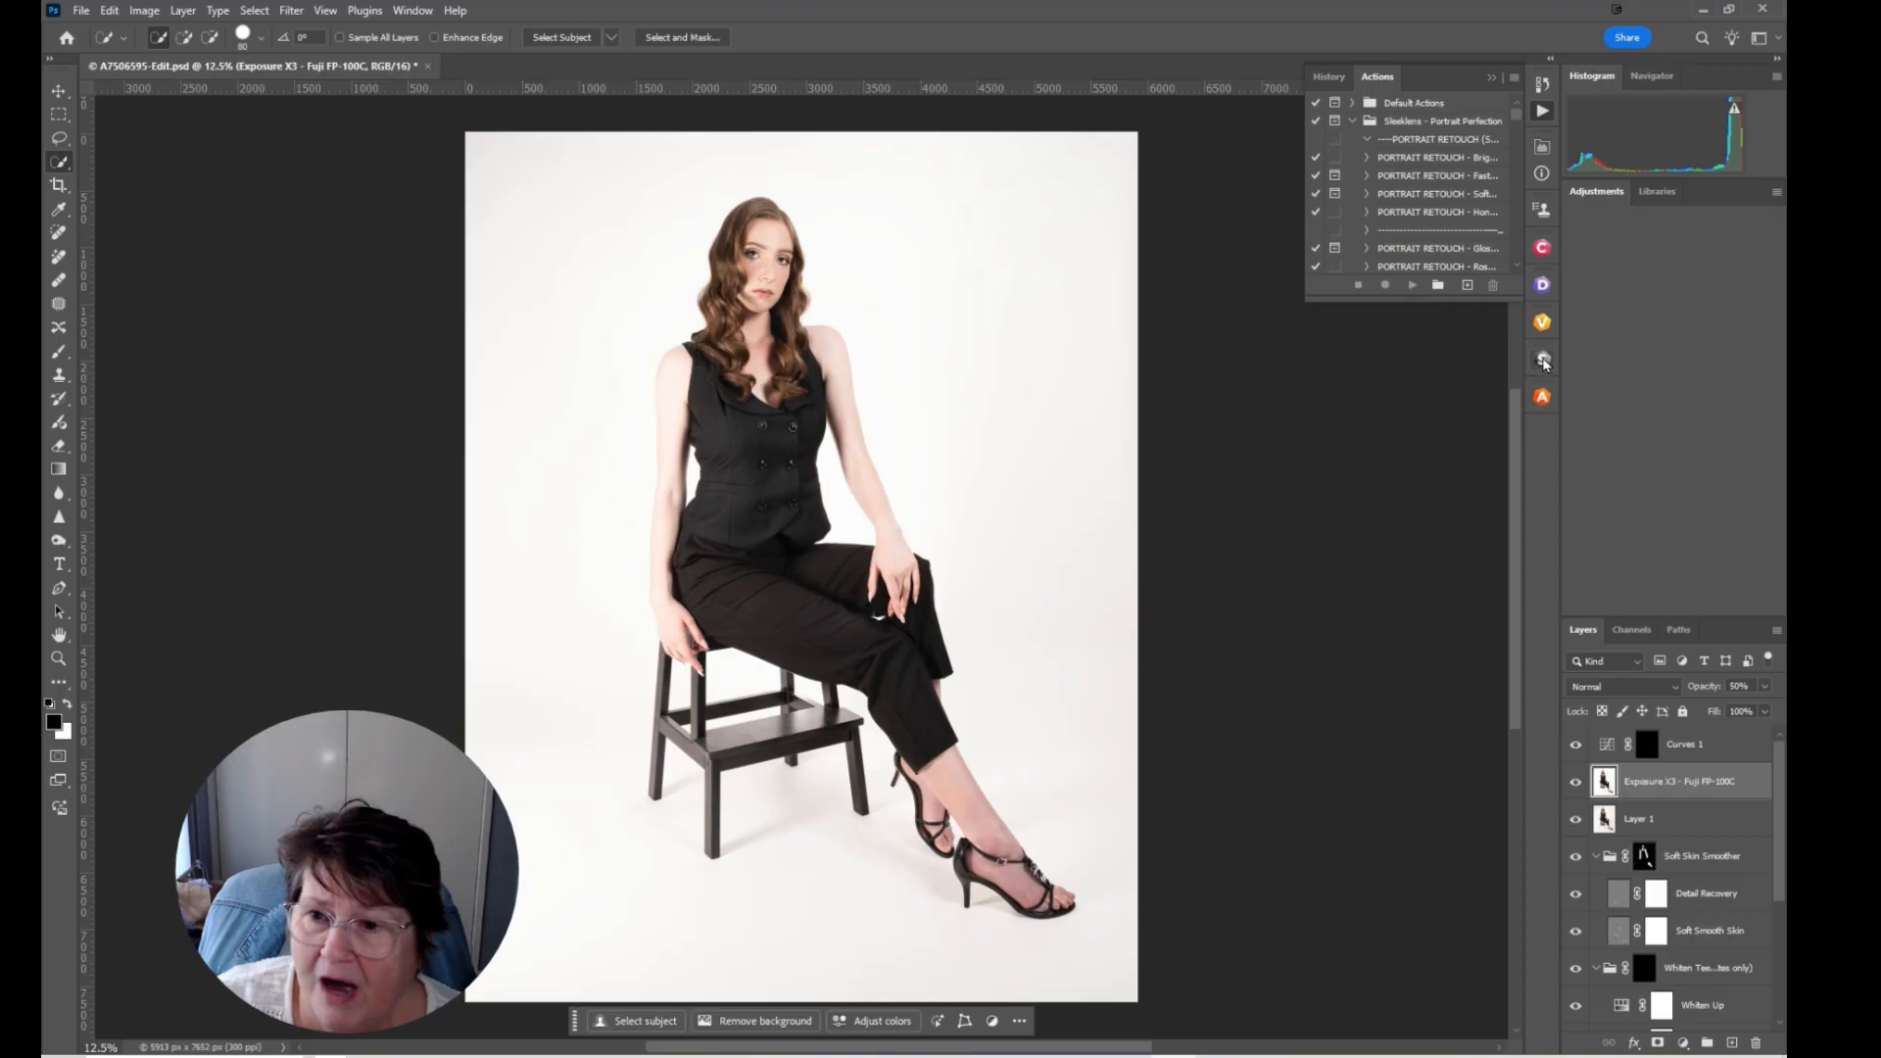
# Open the photo in Nik 8 Viveza with all of the document's layer masks included
pyautogui.click(1543, 324)
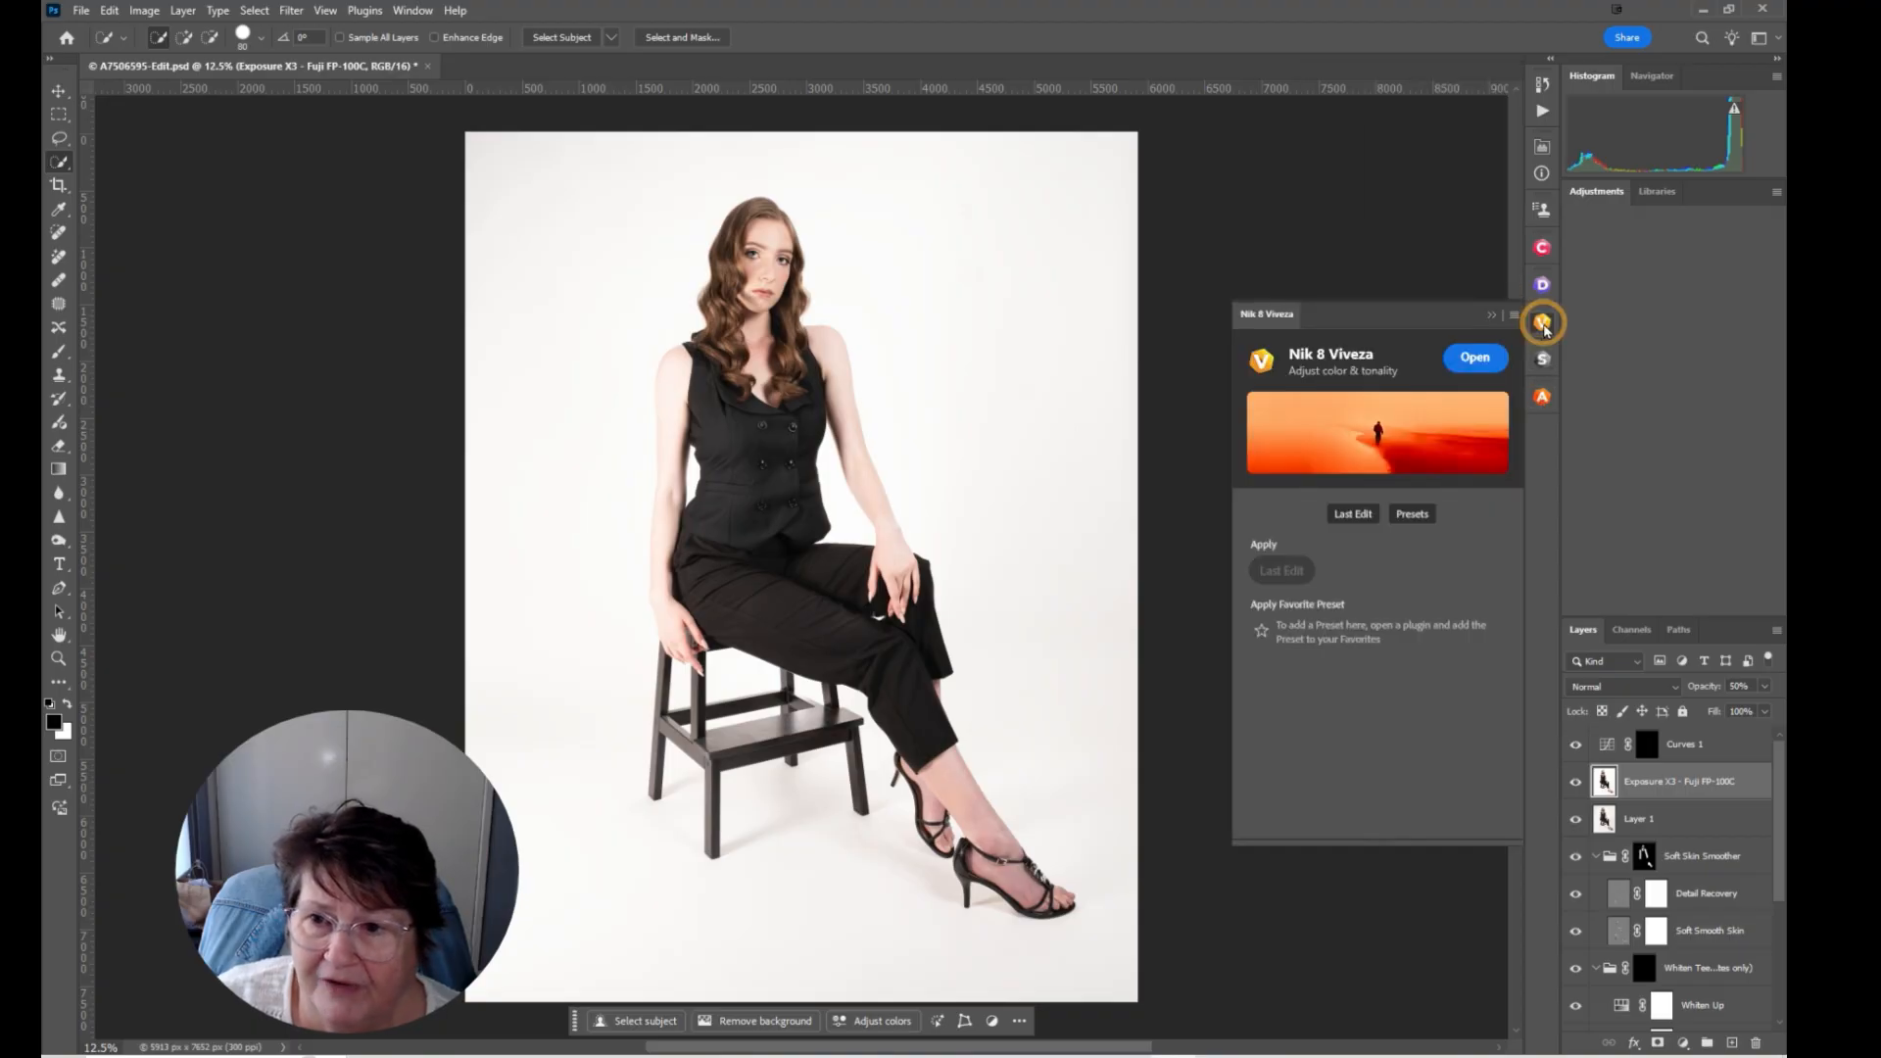
pyautogui.click(1478, 360)
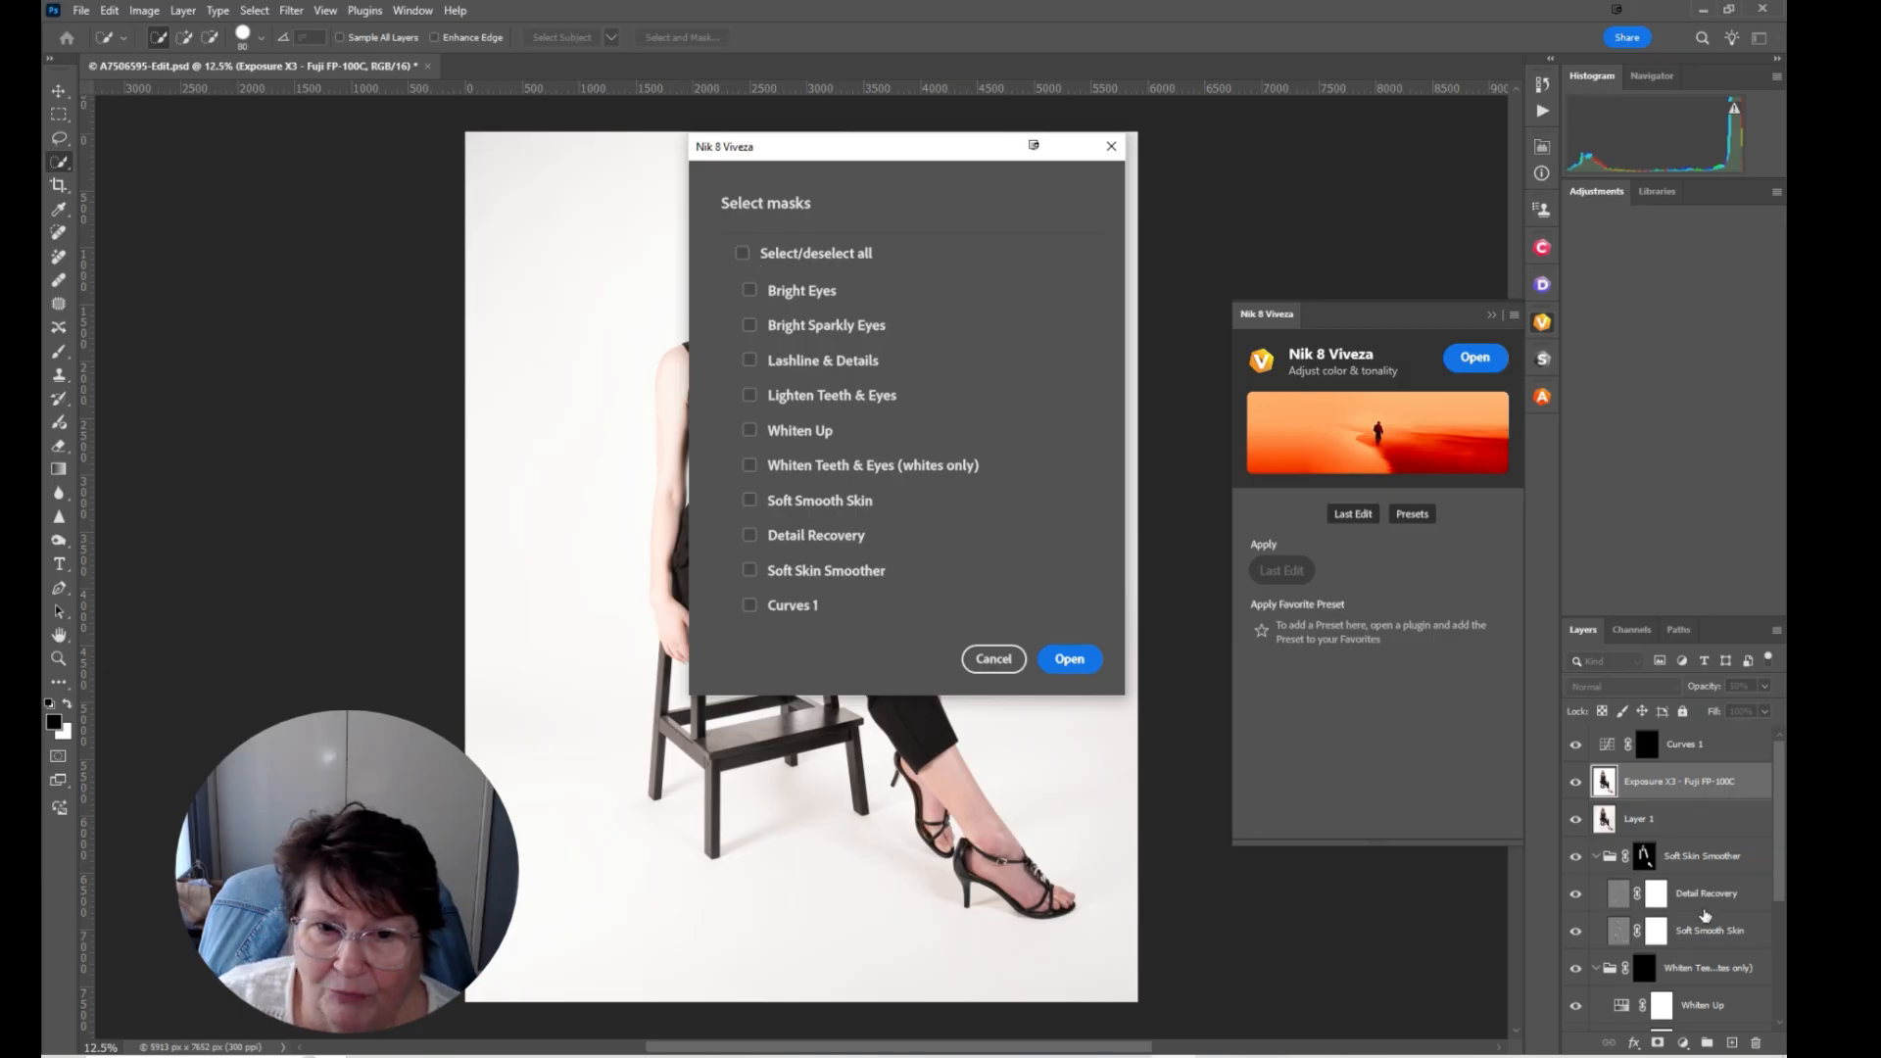
pyautogui.scroll(-5, 1704, 916)
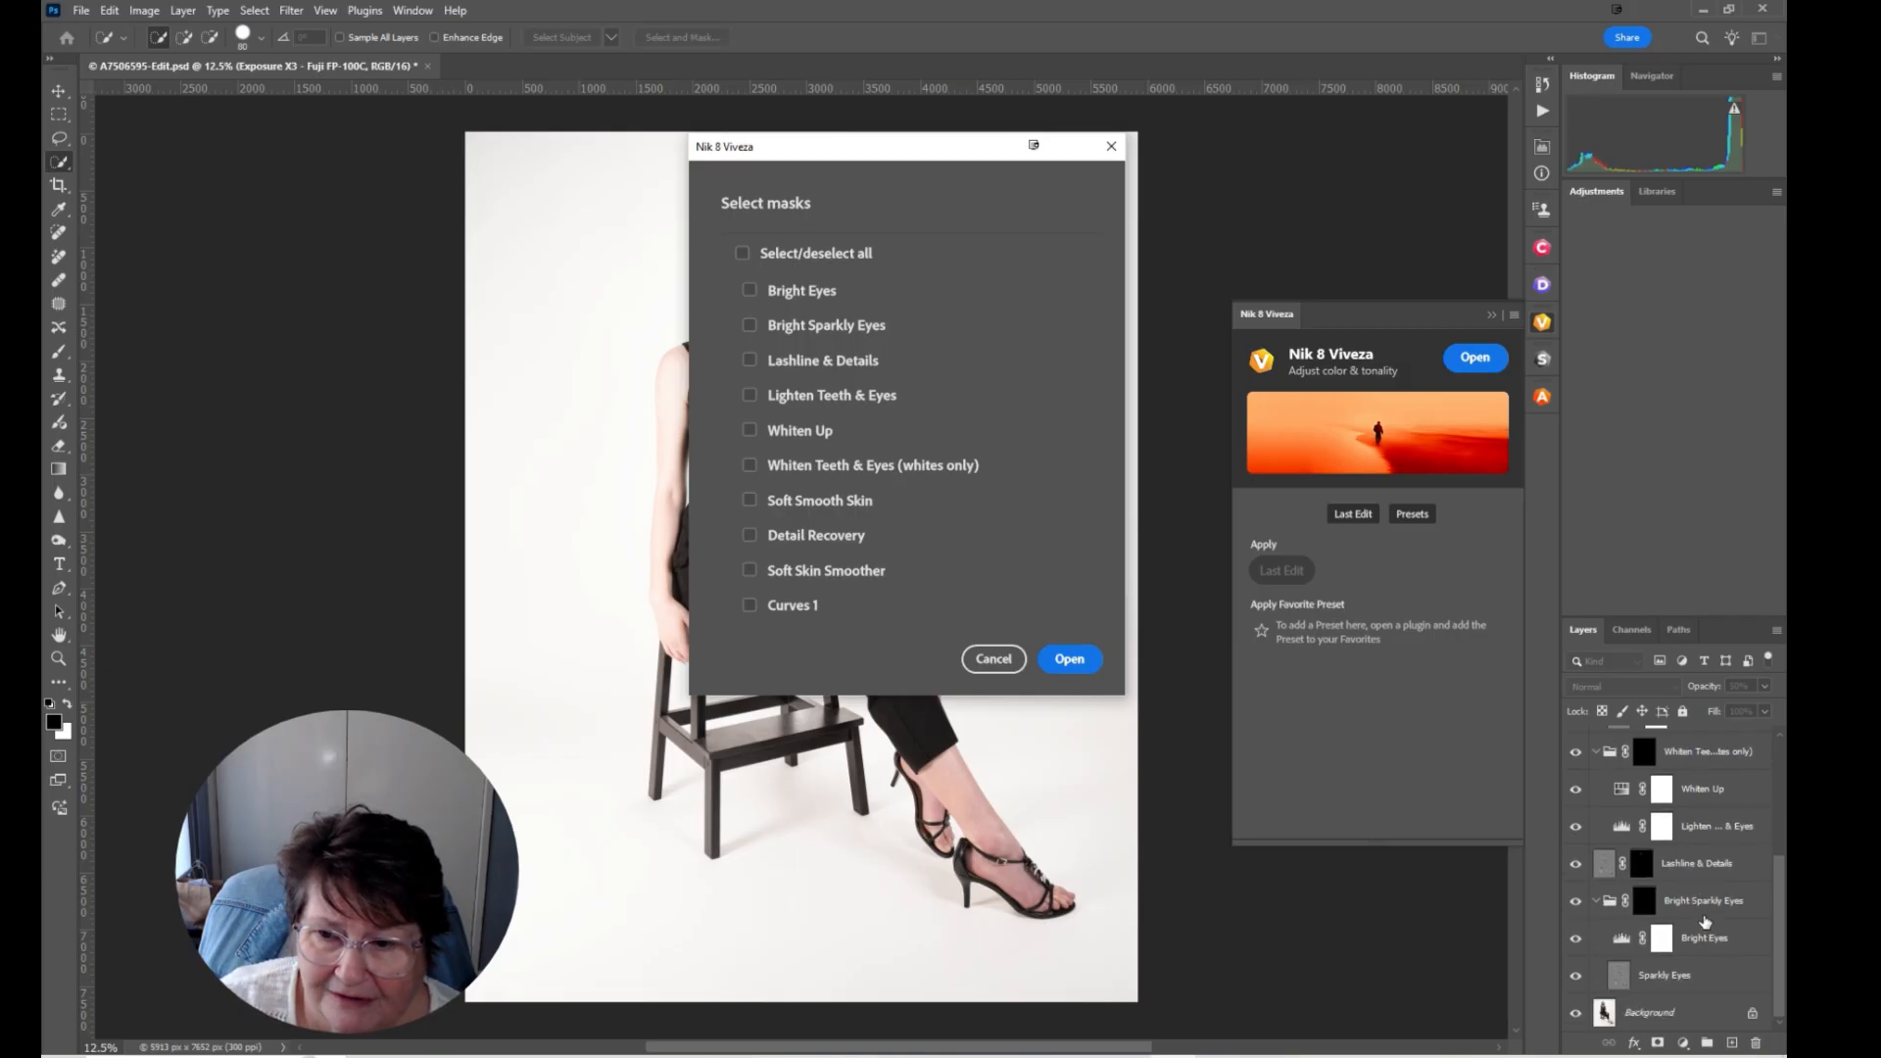
pyautogui.scroll(5, 1705, 921)
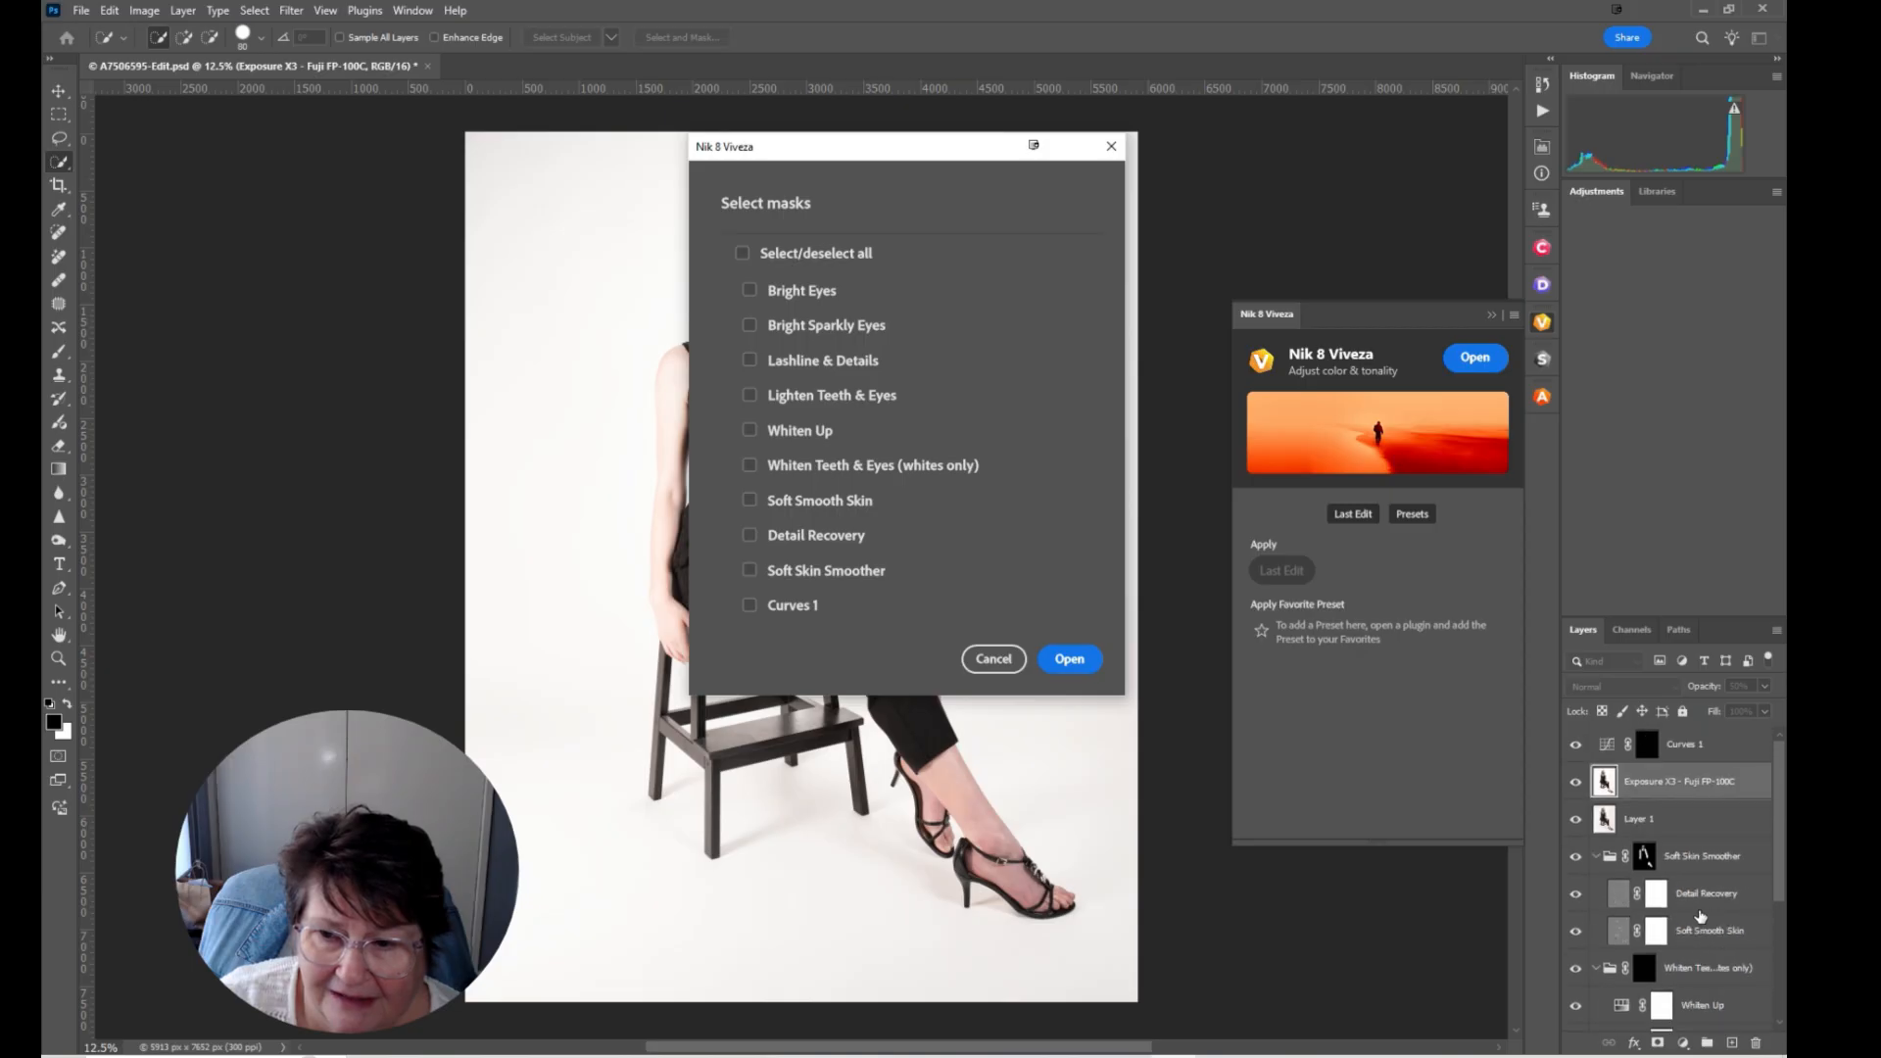
pyautogui.click(744, 254)
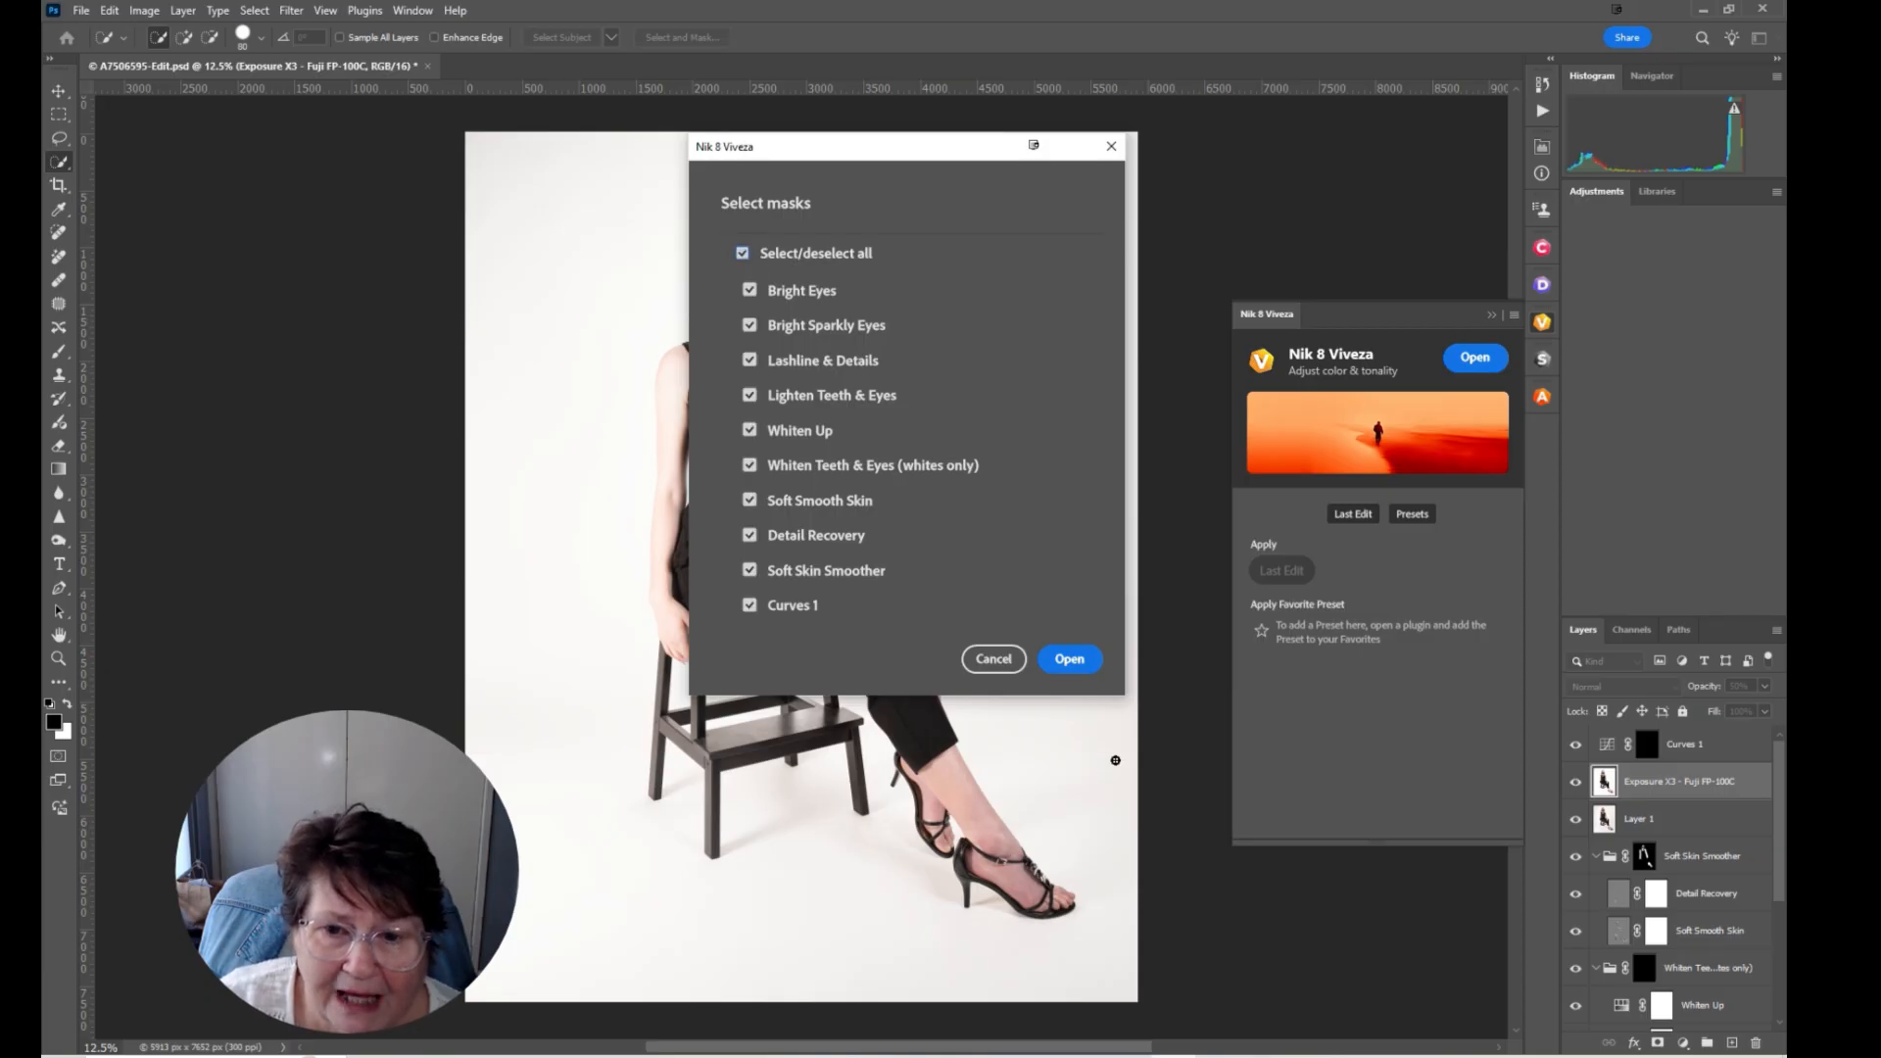
pyautogui.click(1068, 660)
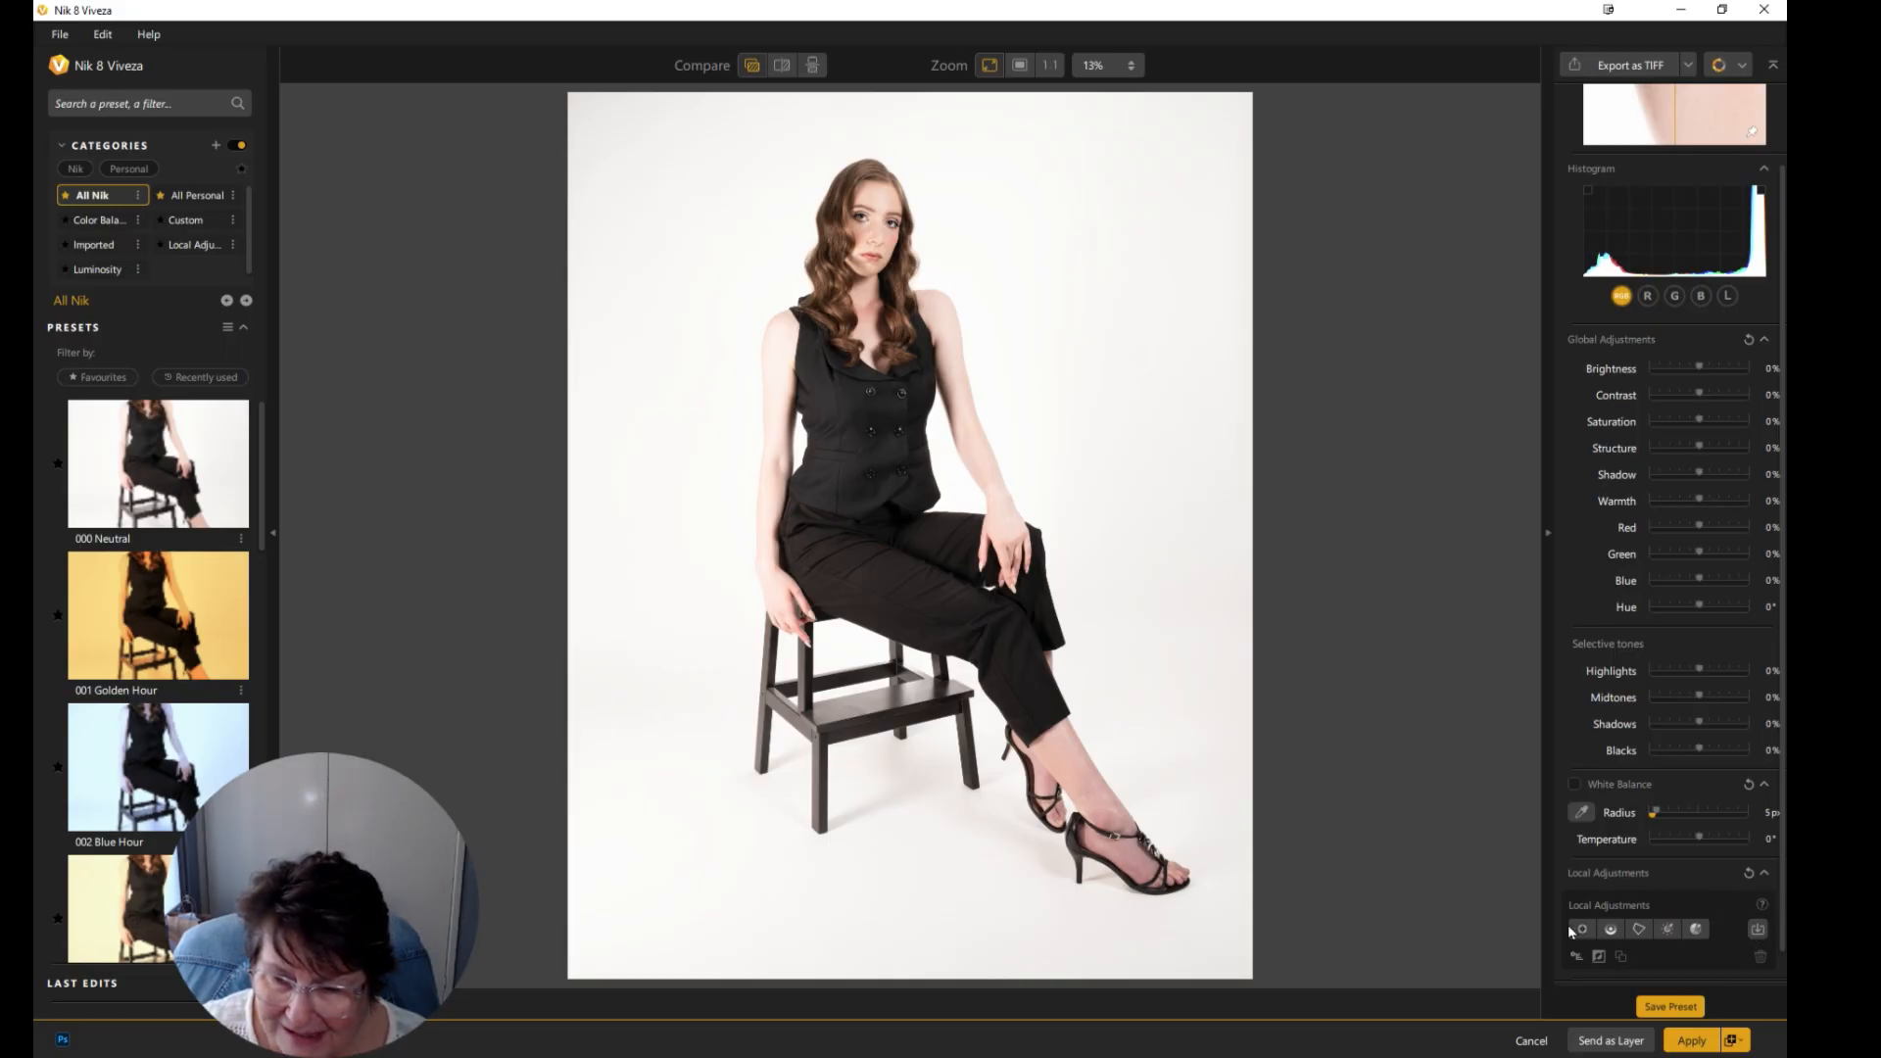
# Review the Photoshop masks available for import in Viveza and the output options for applying an edit
pyautogui.click(1757, 931)
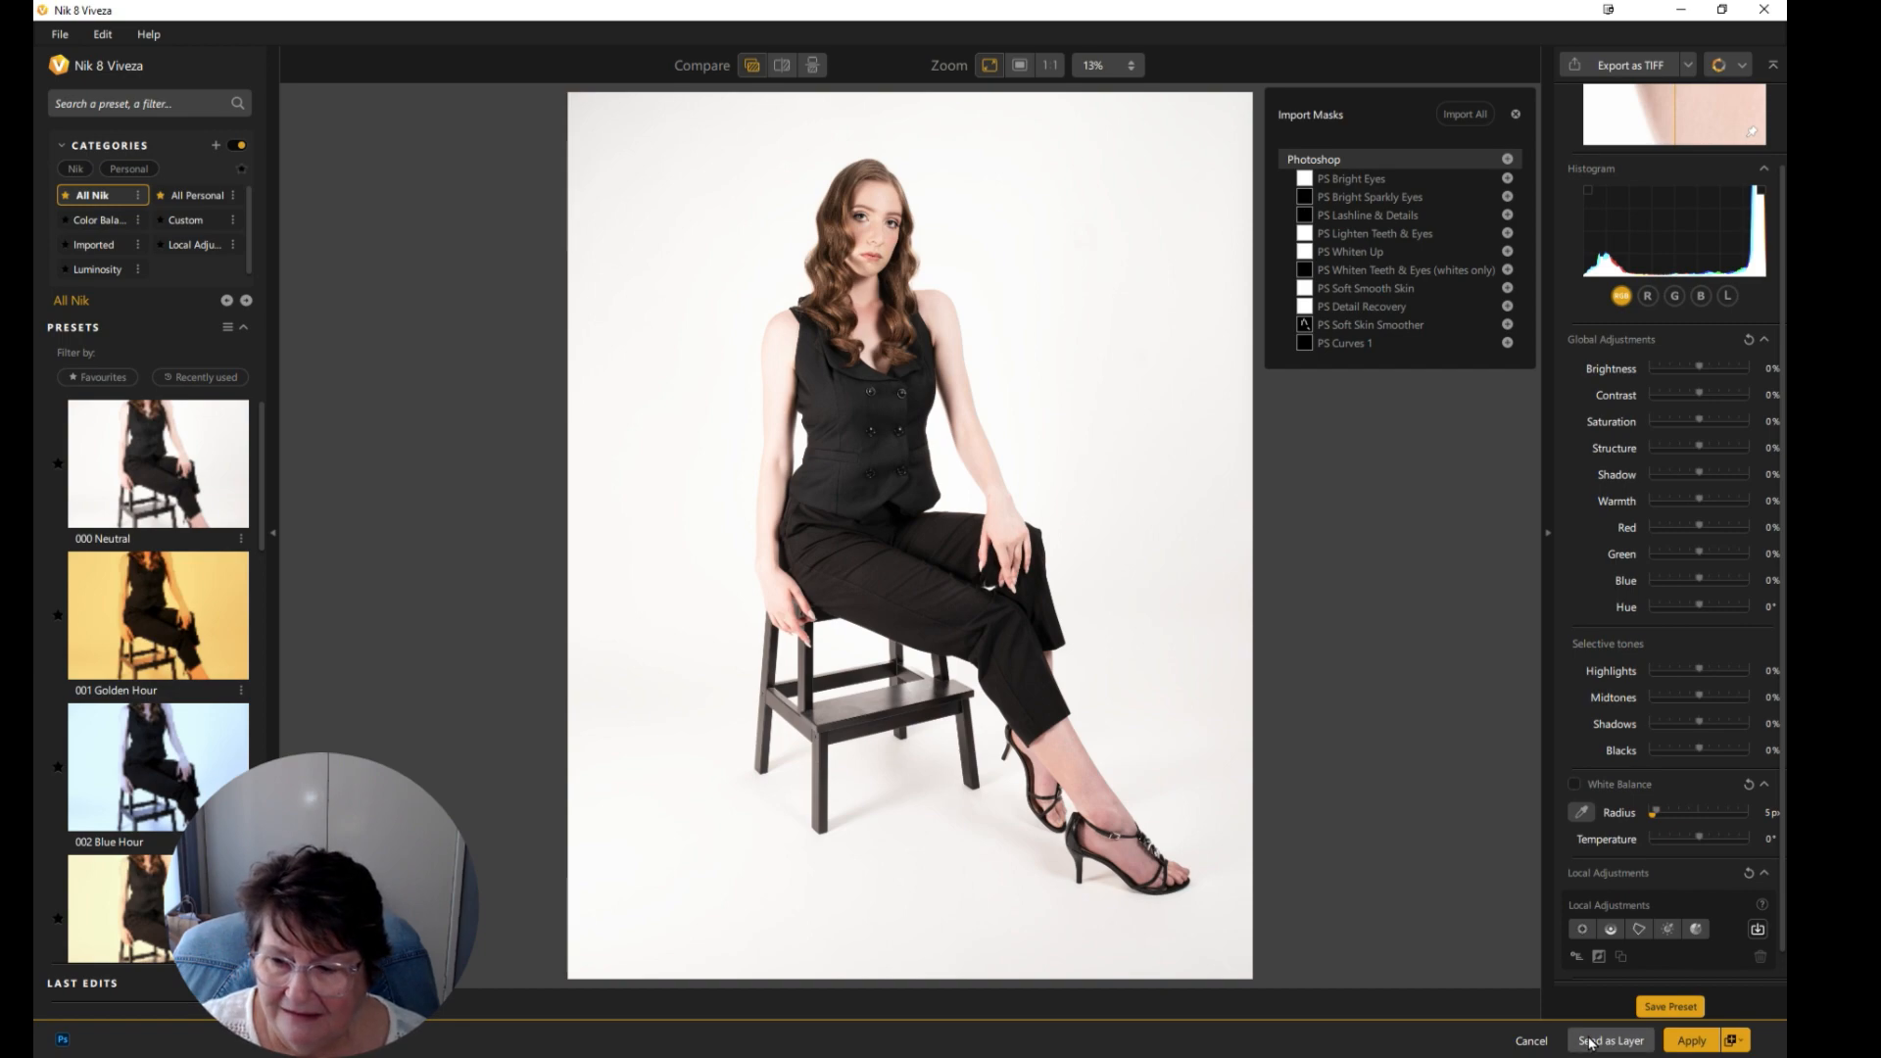
pyautogui.click(1740, 1042)
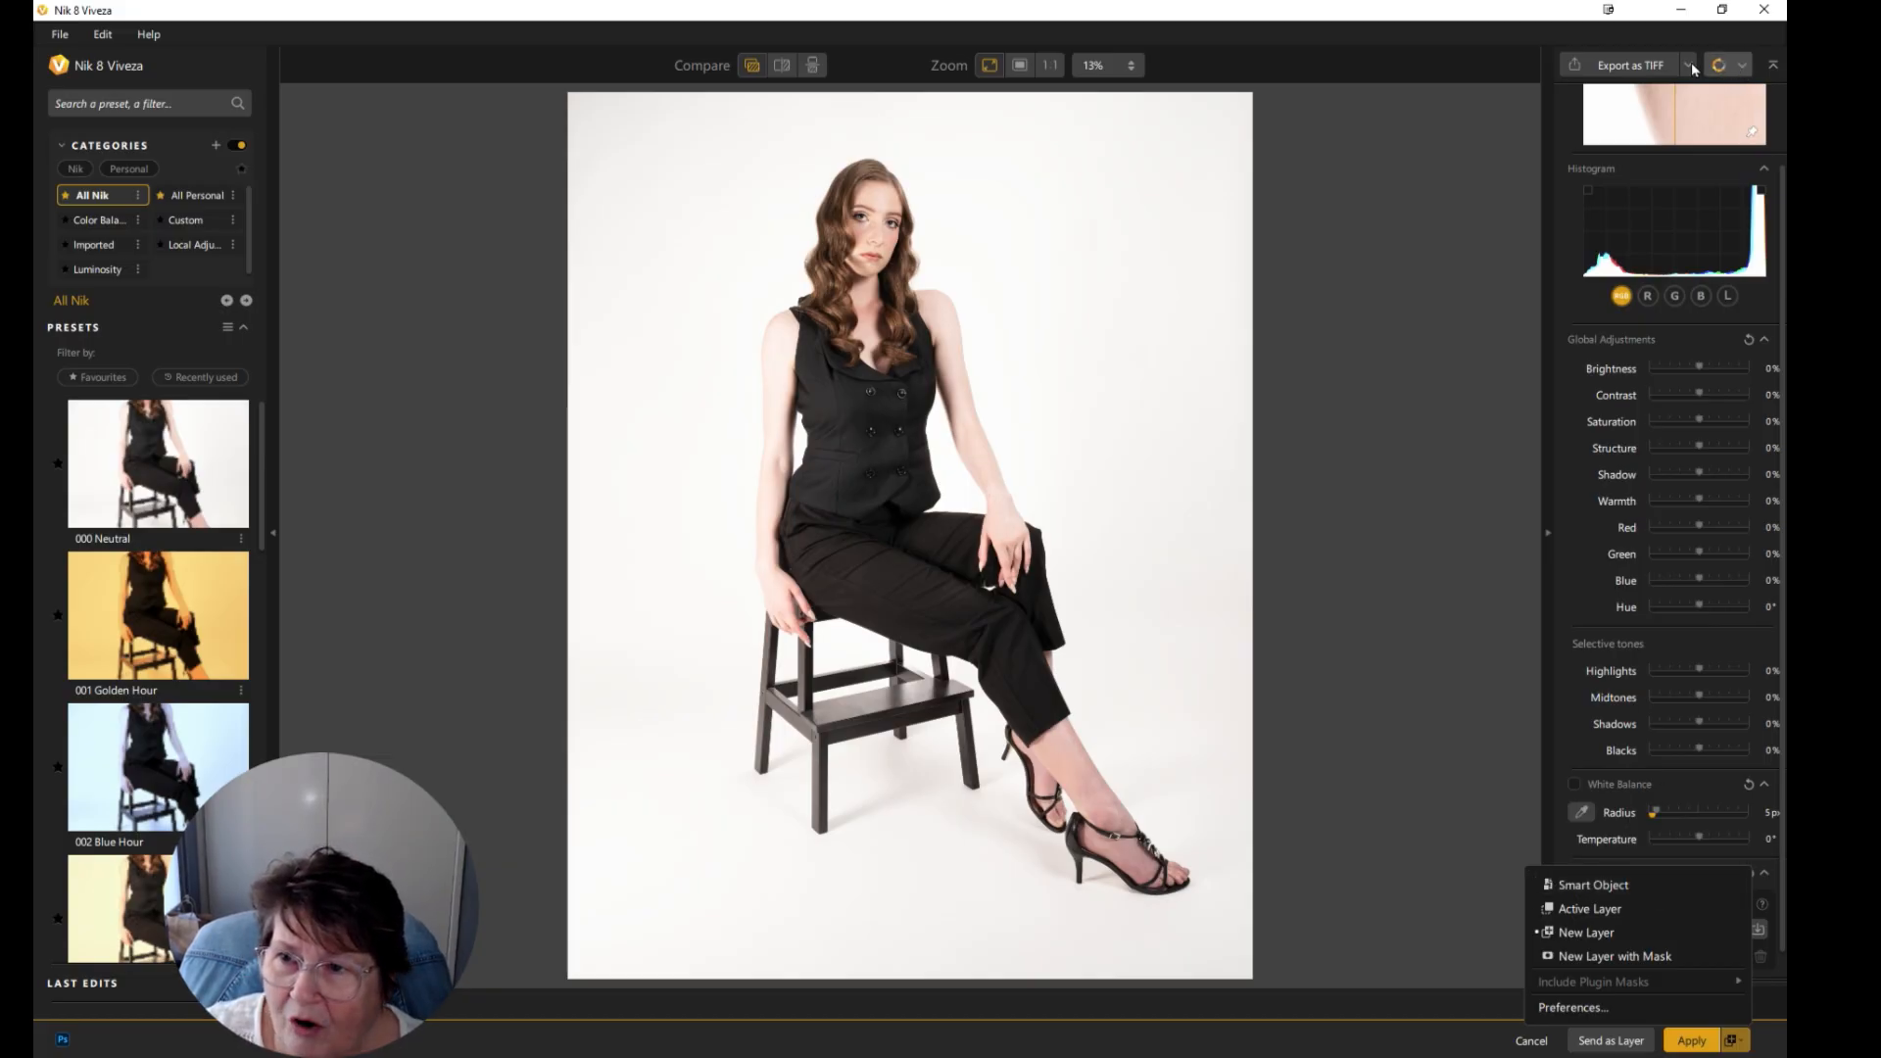
pyautogui.click(1747, 69)
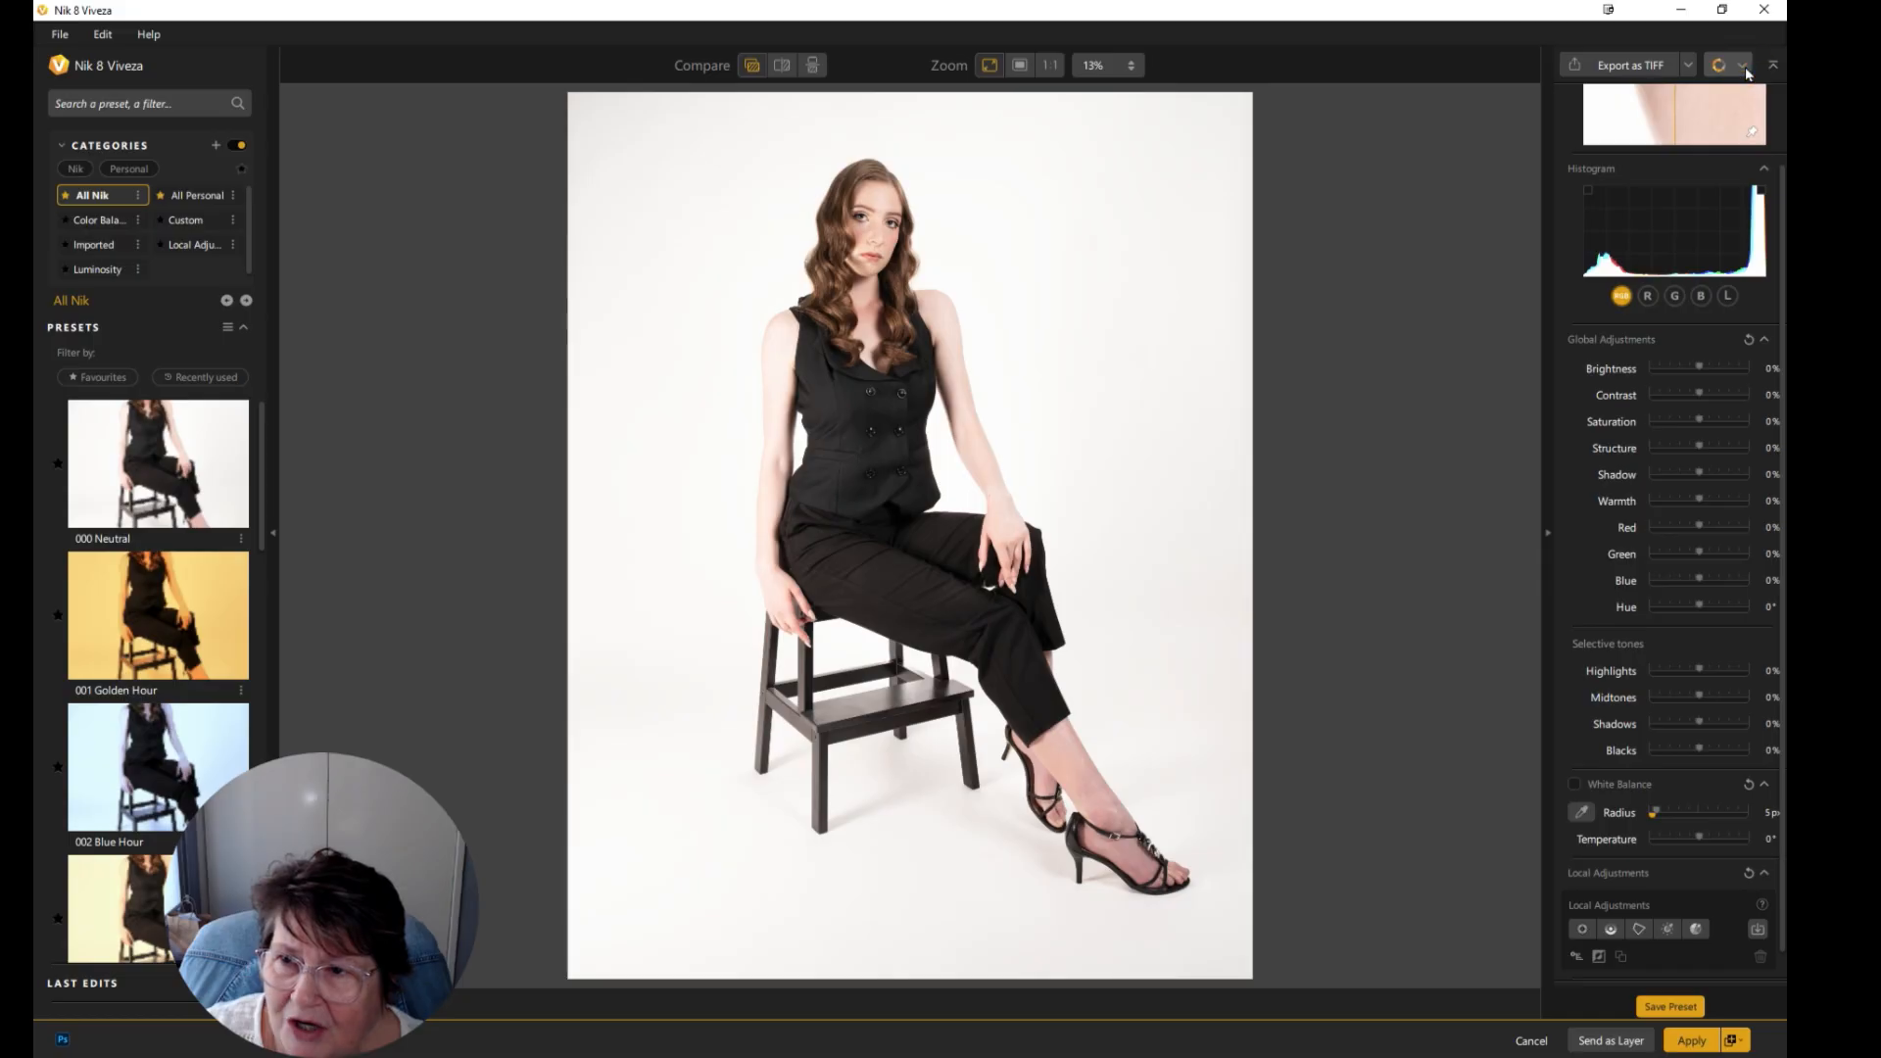
# Switch from Viveza to Nik 8 Color Efex and add the ClearView filter to the photo
pyautogui.click(1748, 68)
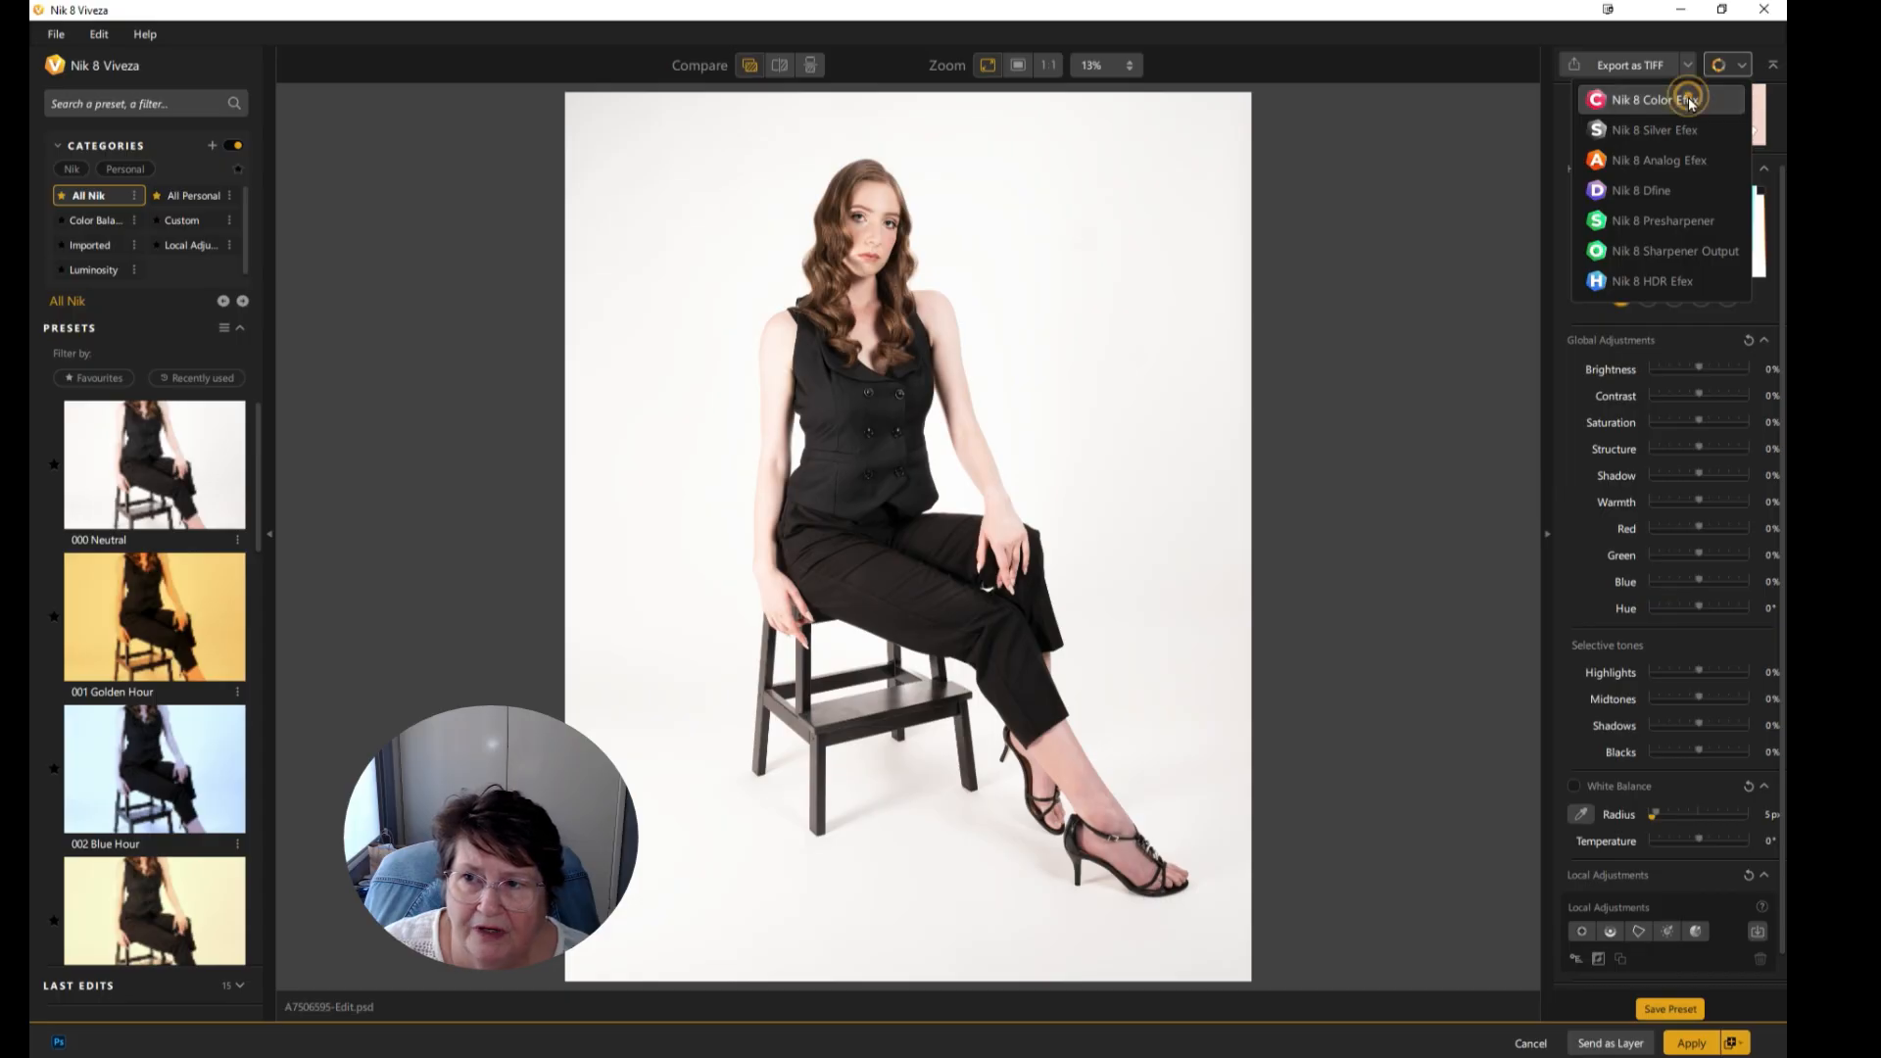
pyautogui.click(1691, 101)
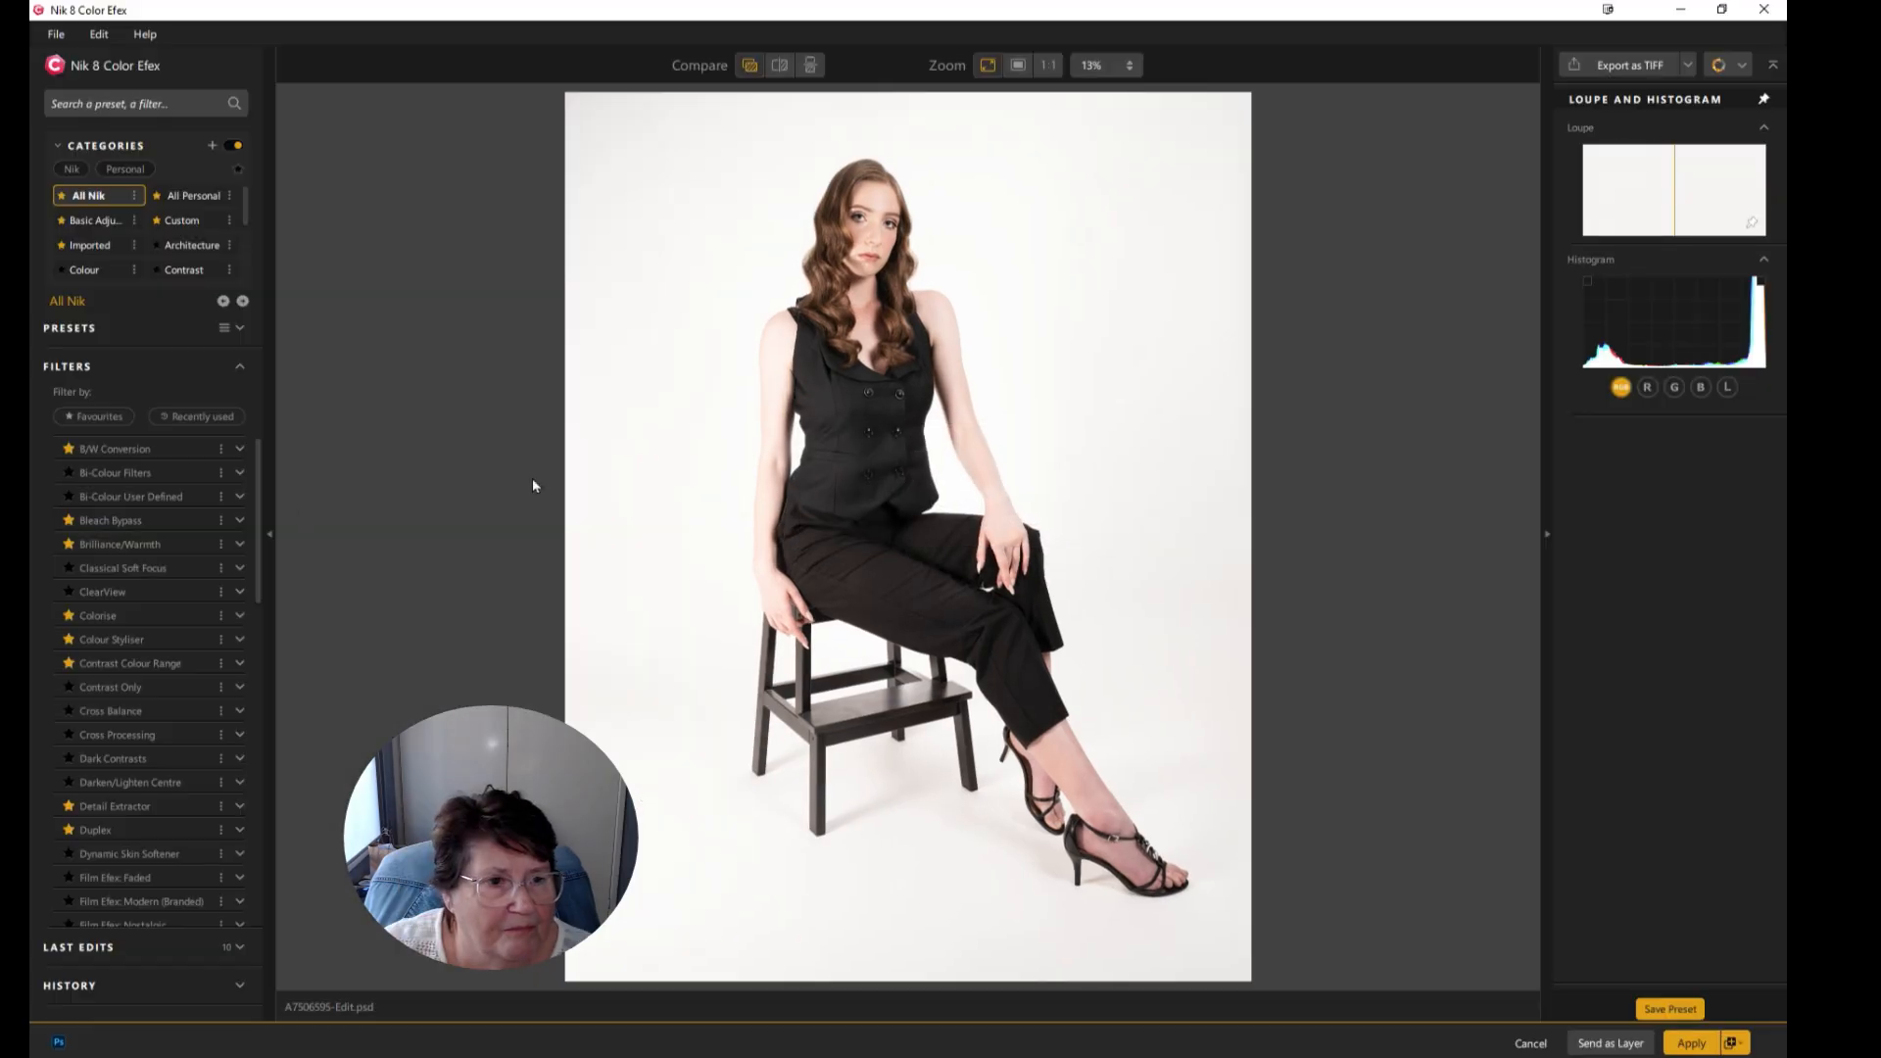
pyautogui.click(239, 329)
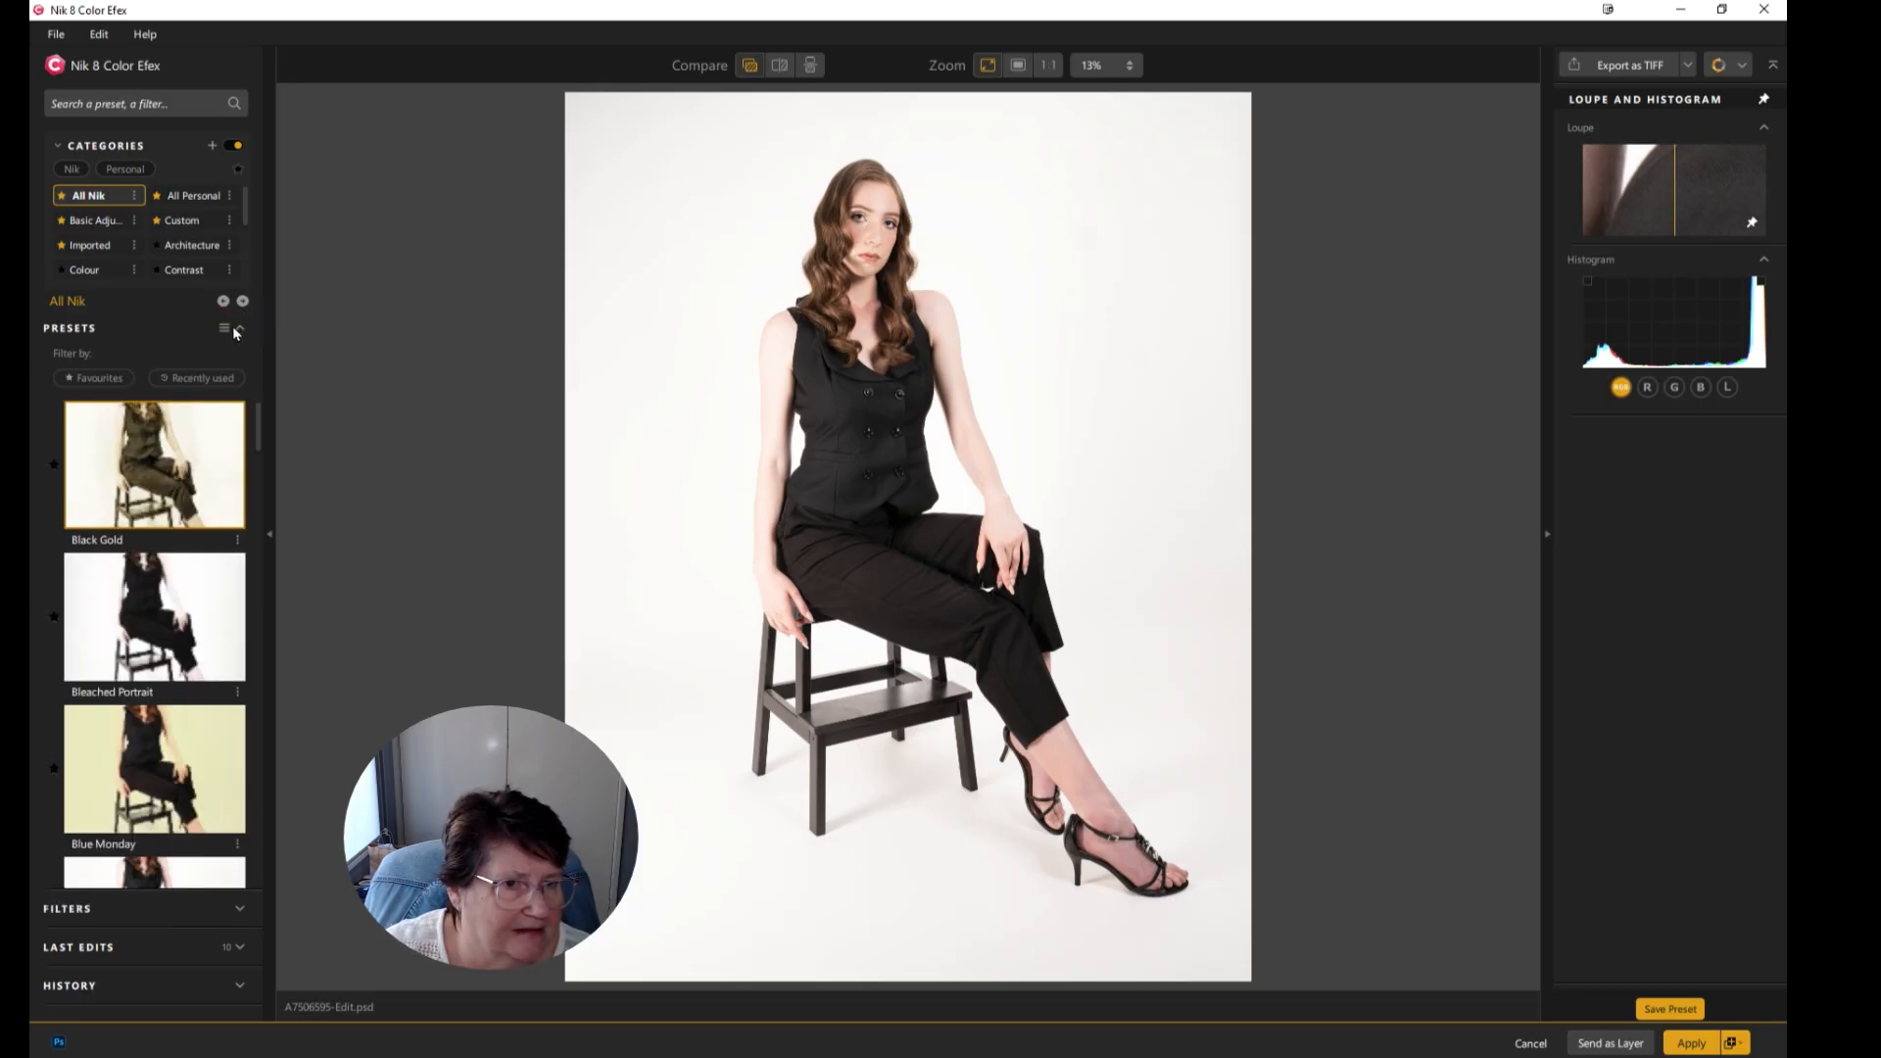
pyautogui.click(240, 909)
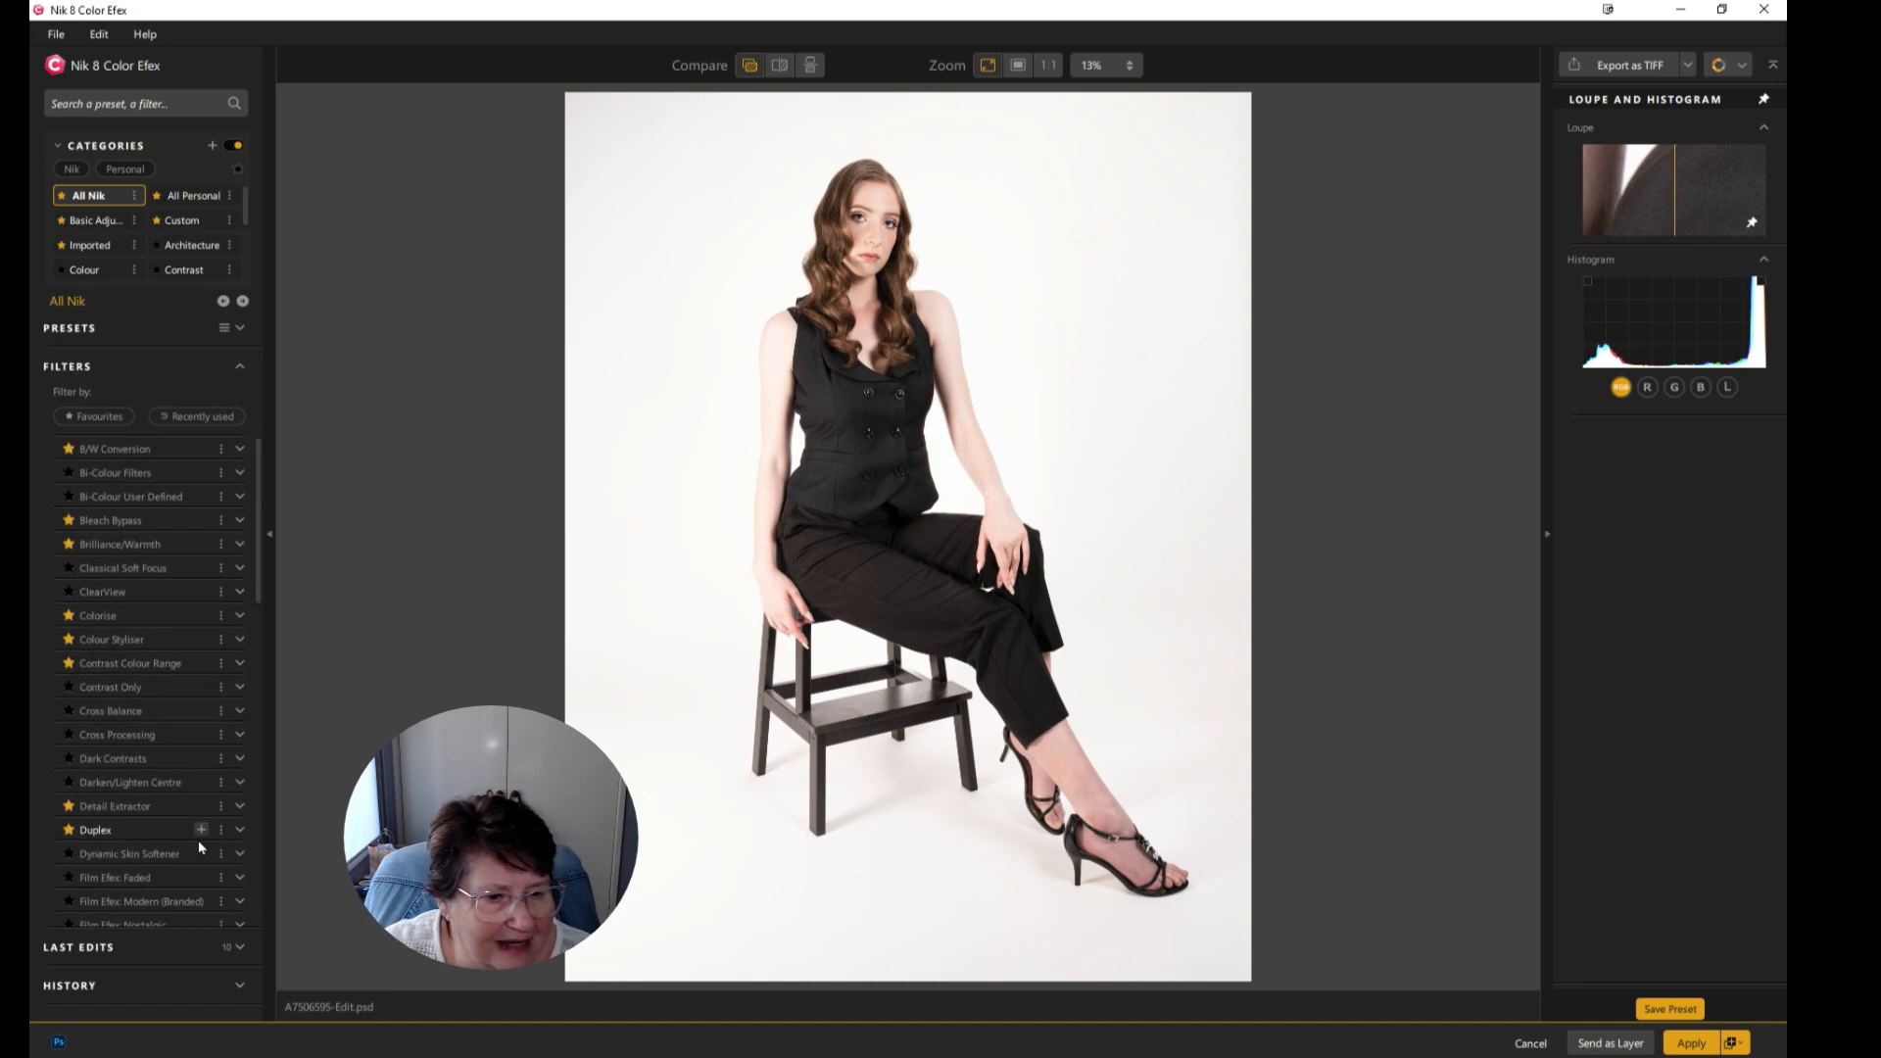
pyautogui.scroll(-5, 198, 838)
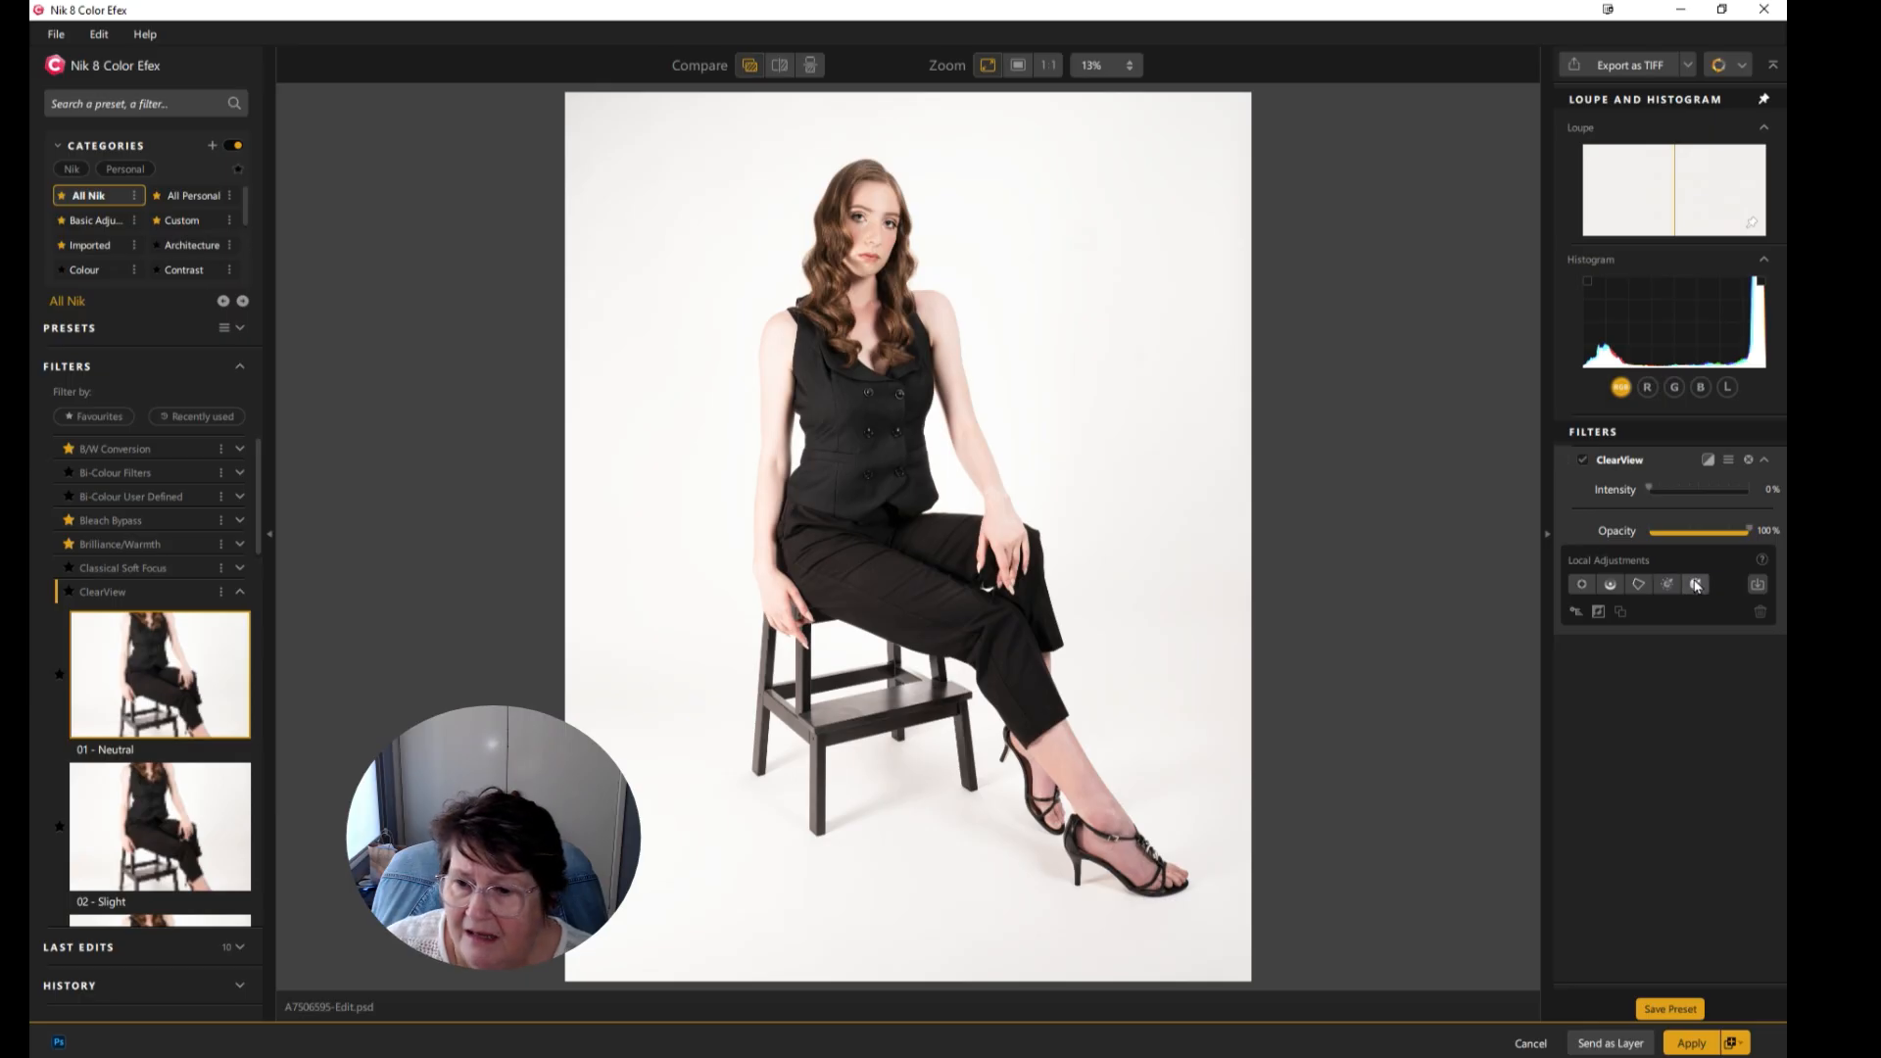
# Review the masks available for import into ClearView, its filter presets and the export format options
pyautogui.click(1767, 587)
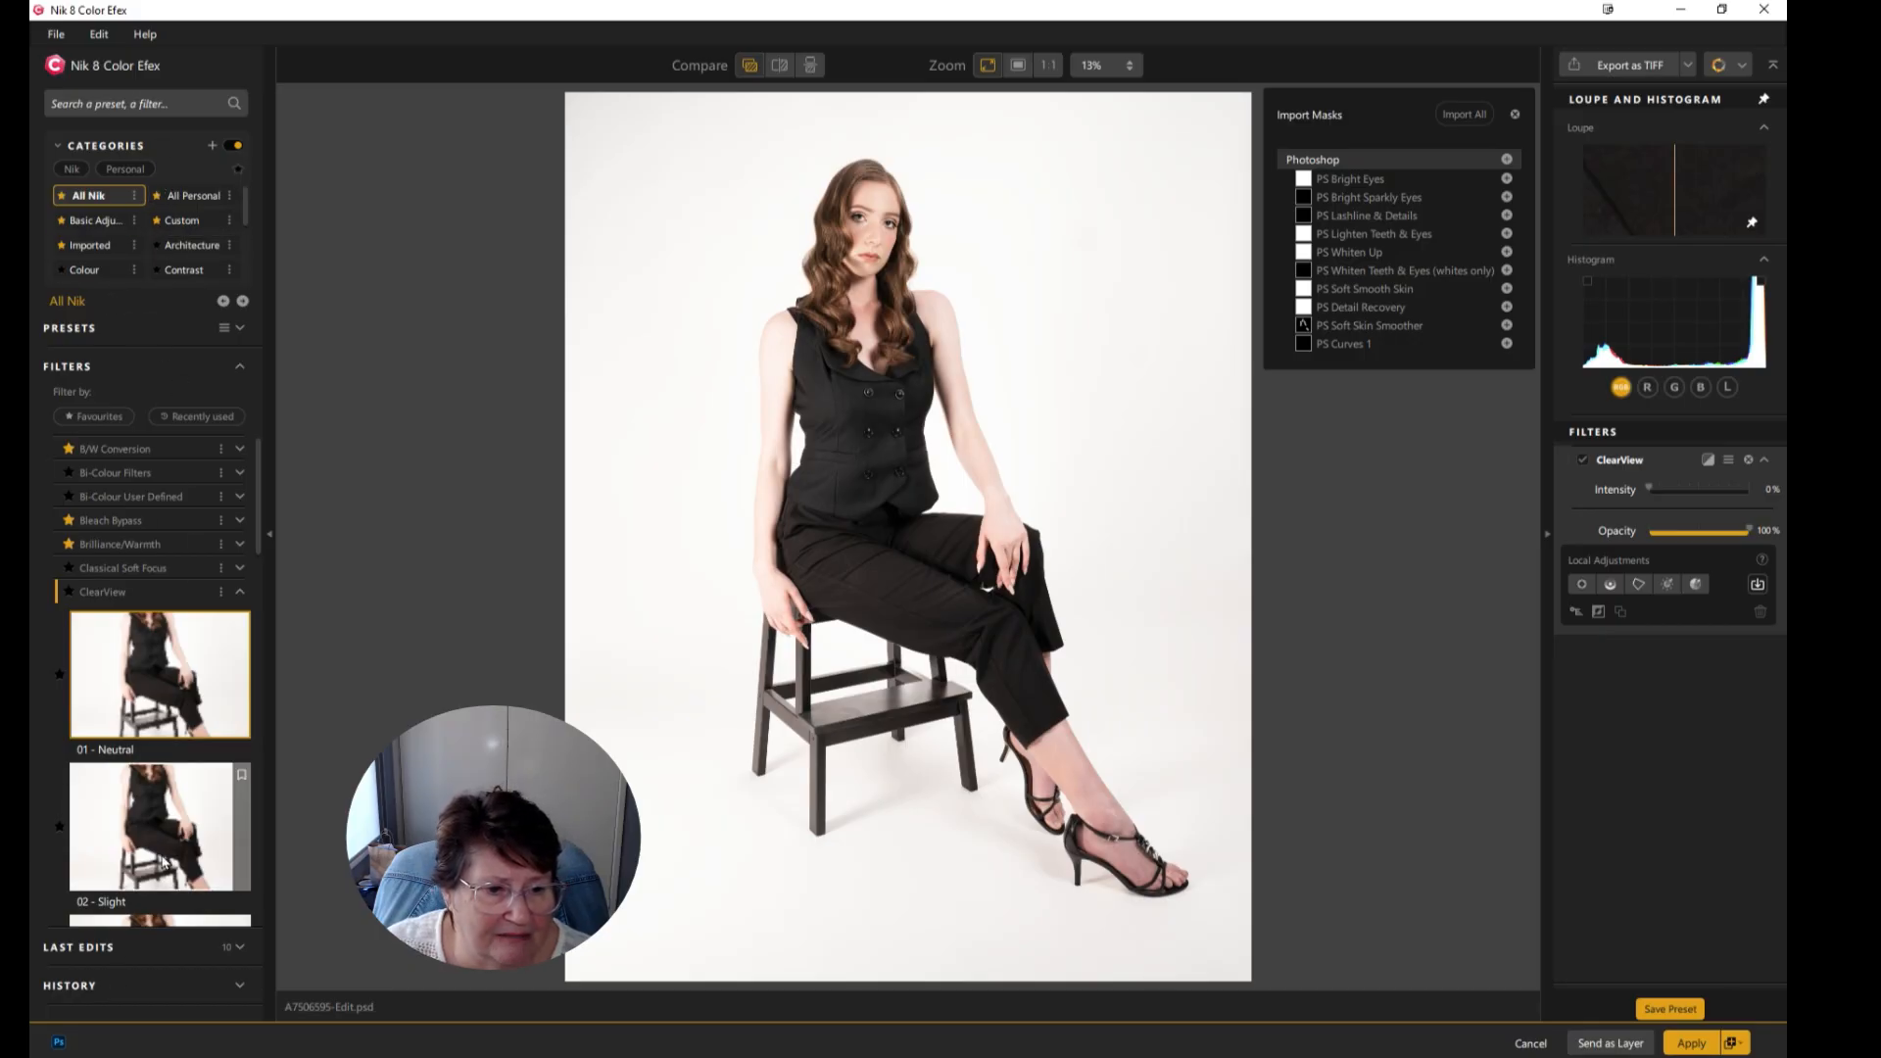
pyautogui.scroll(-3, 165, 865)
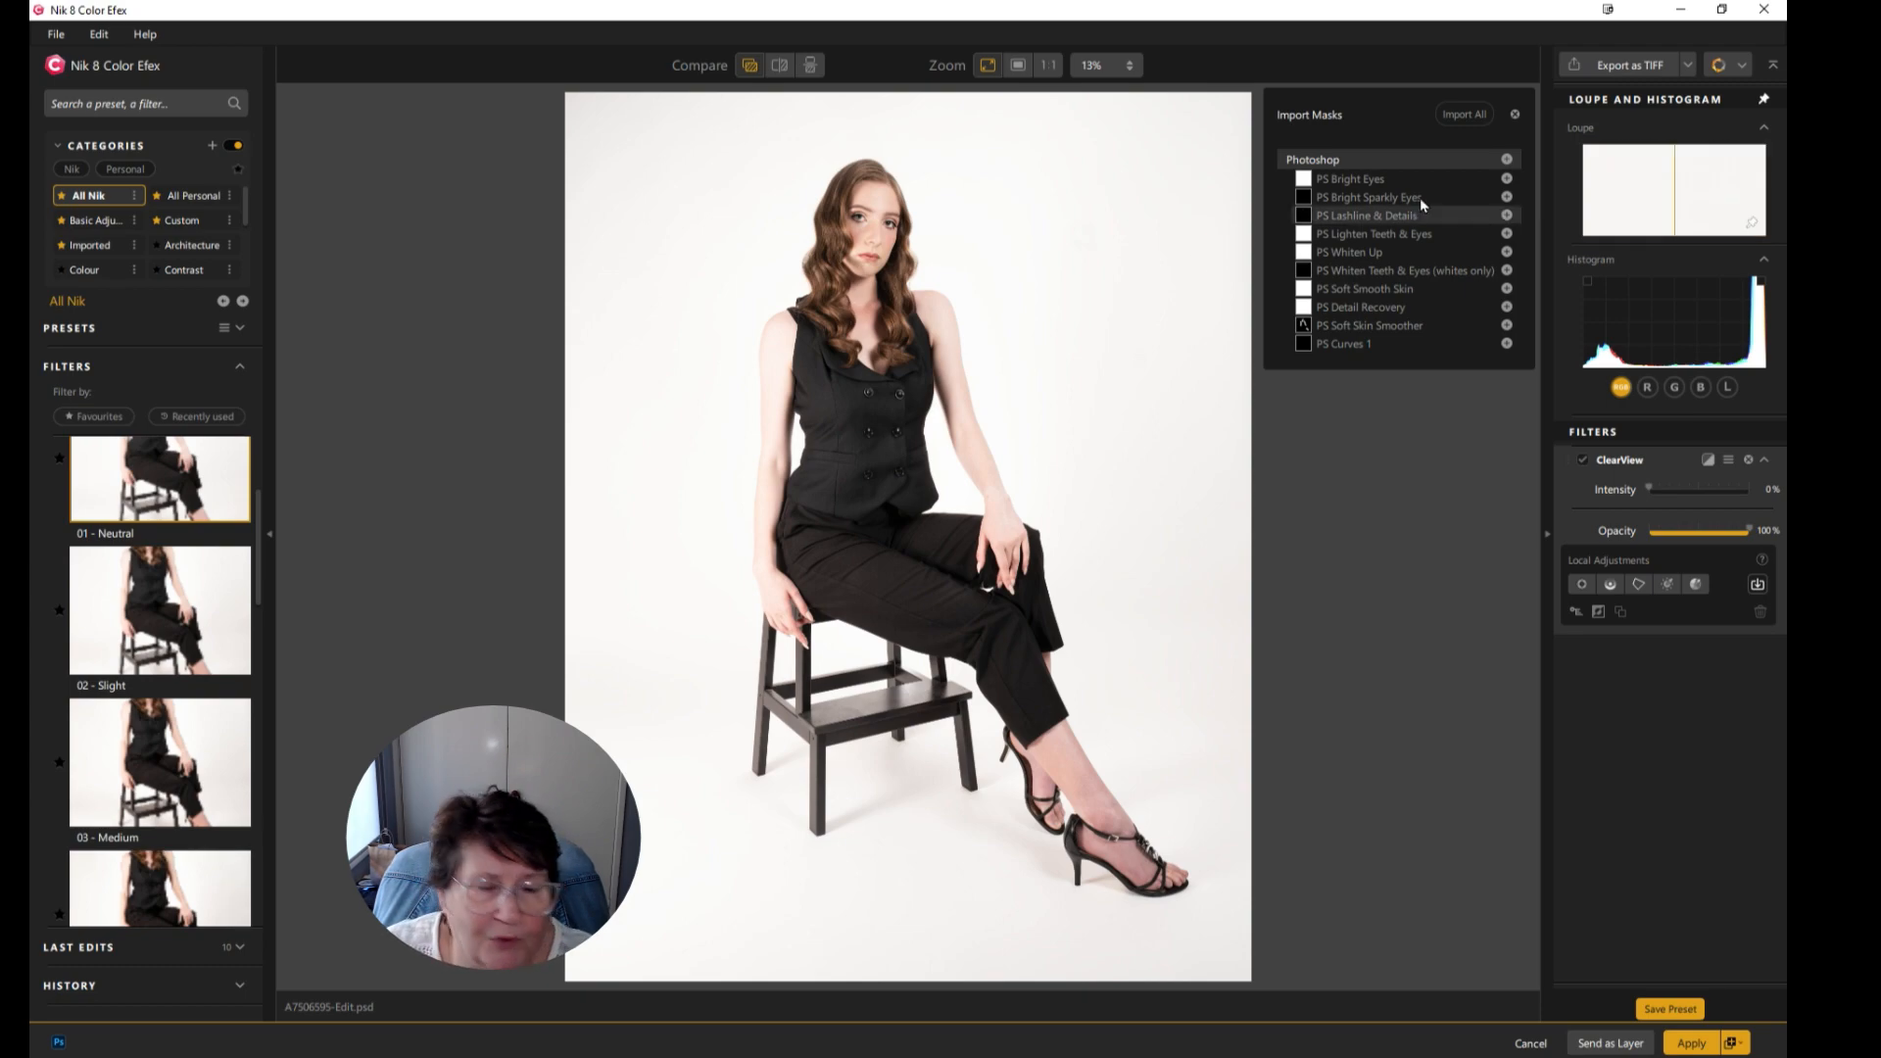
pyautogui.click(1685, 64)
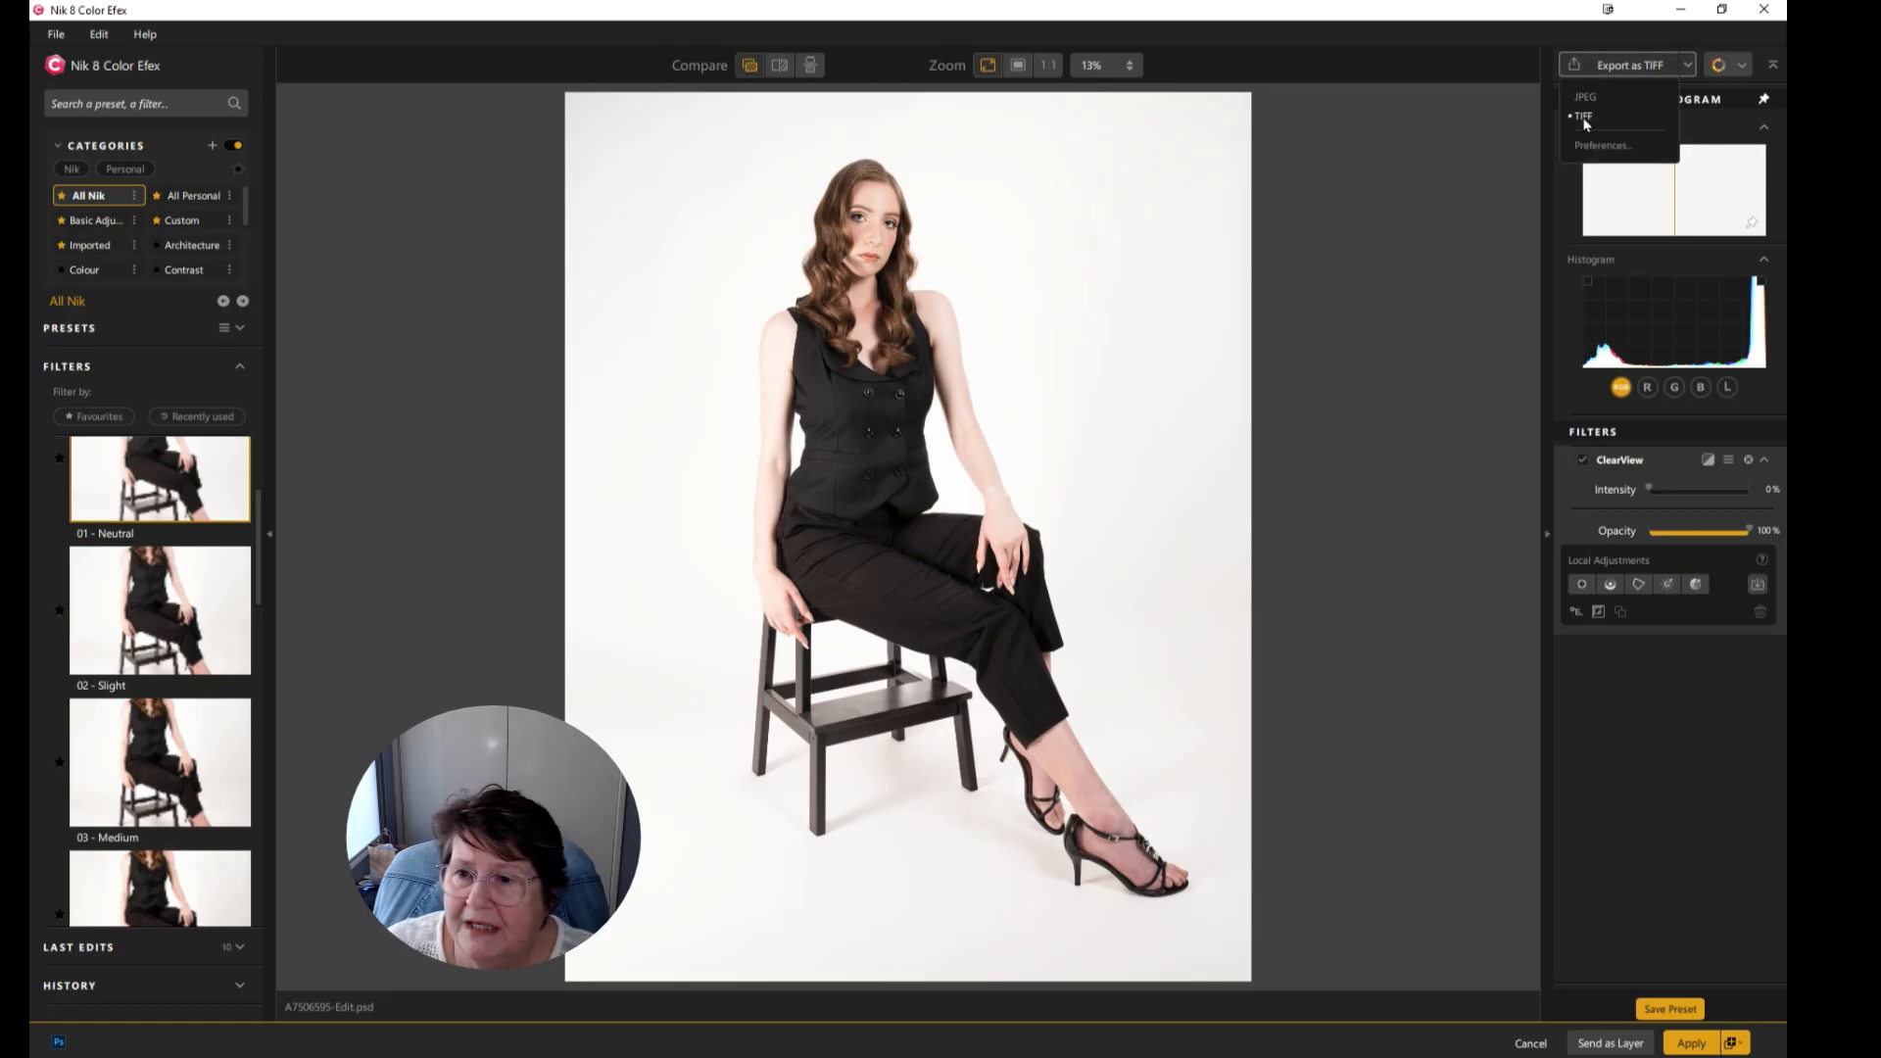
# Switch to Nik 8 Silver Efex and apply the 043 More Silver preset from the Portrait category
pyautogui.click(1692, 64)
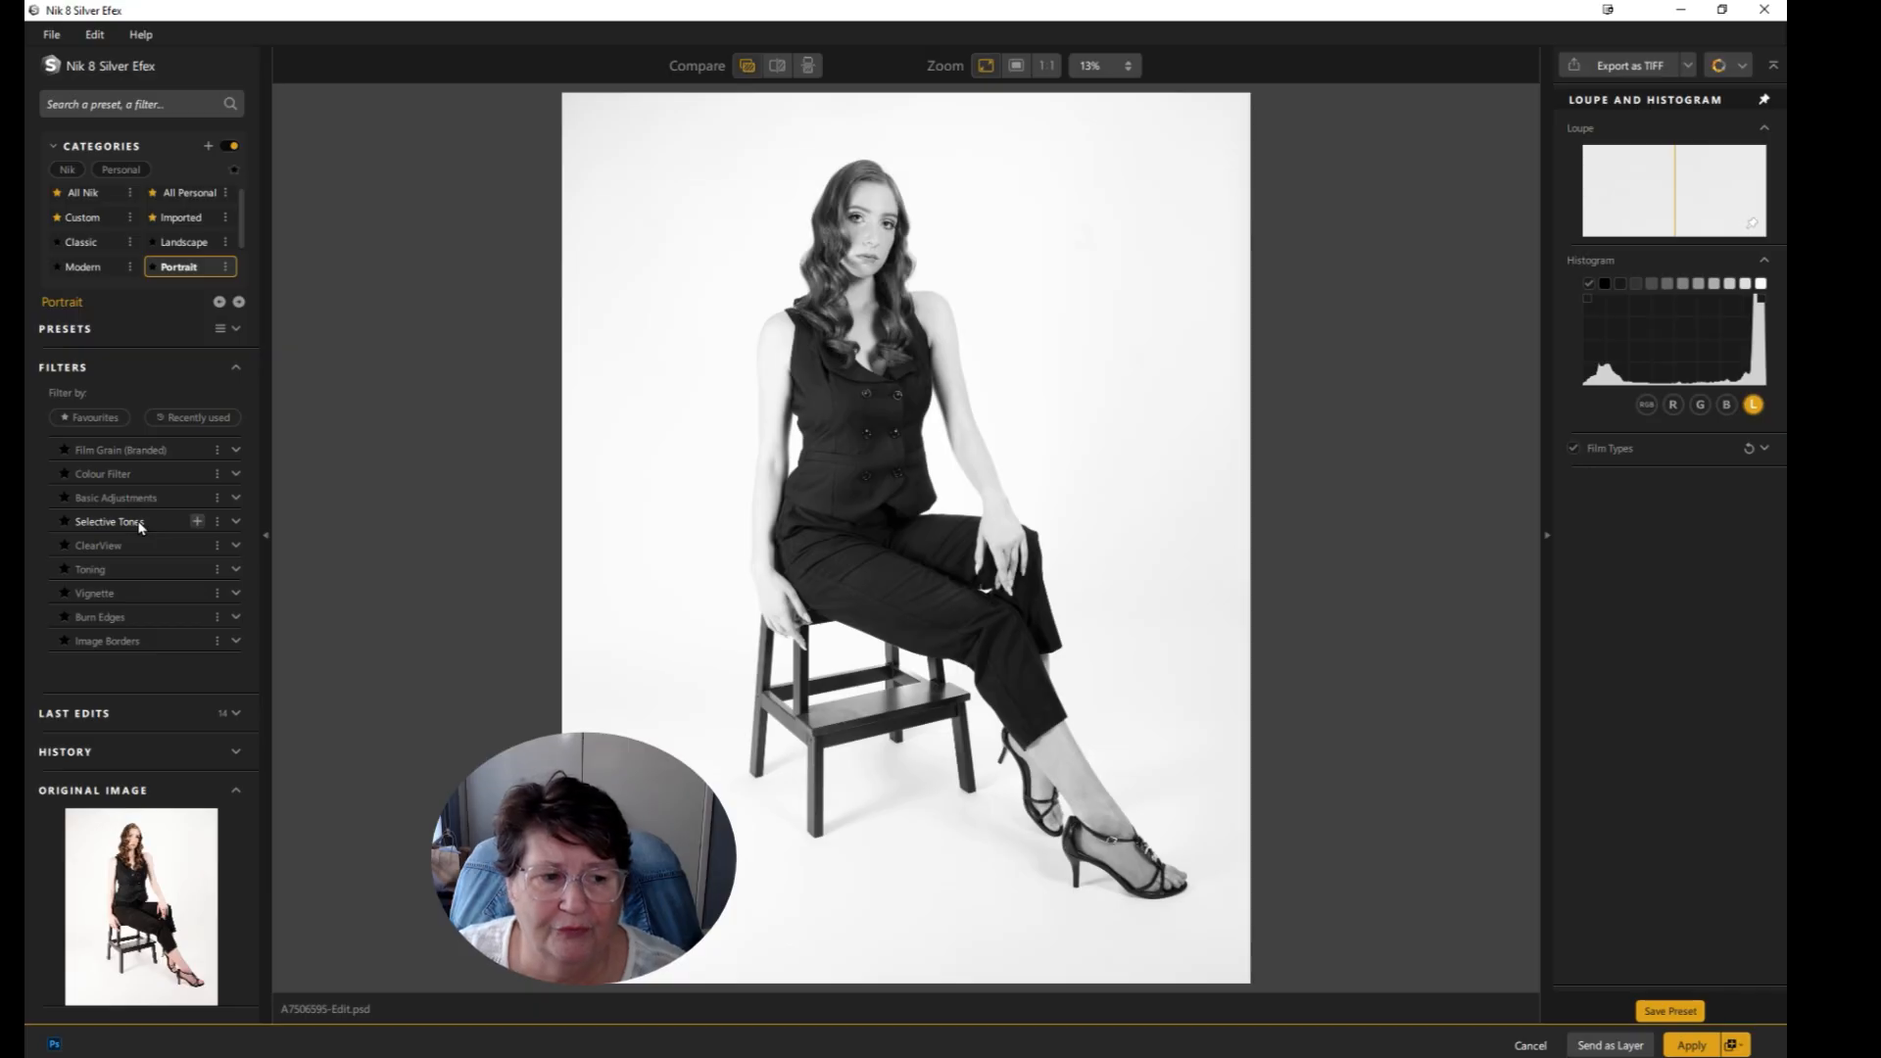
pyautogui.click(235, 368)
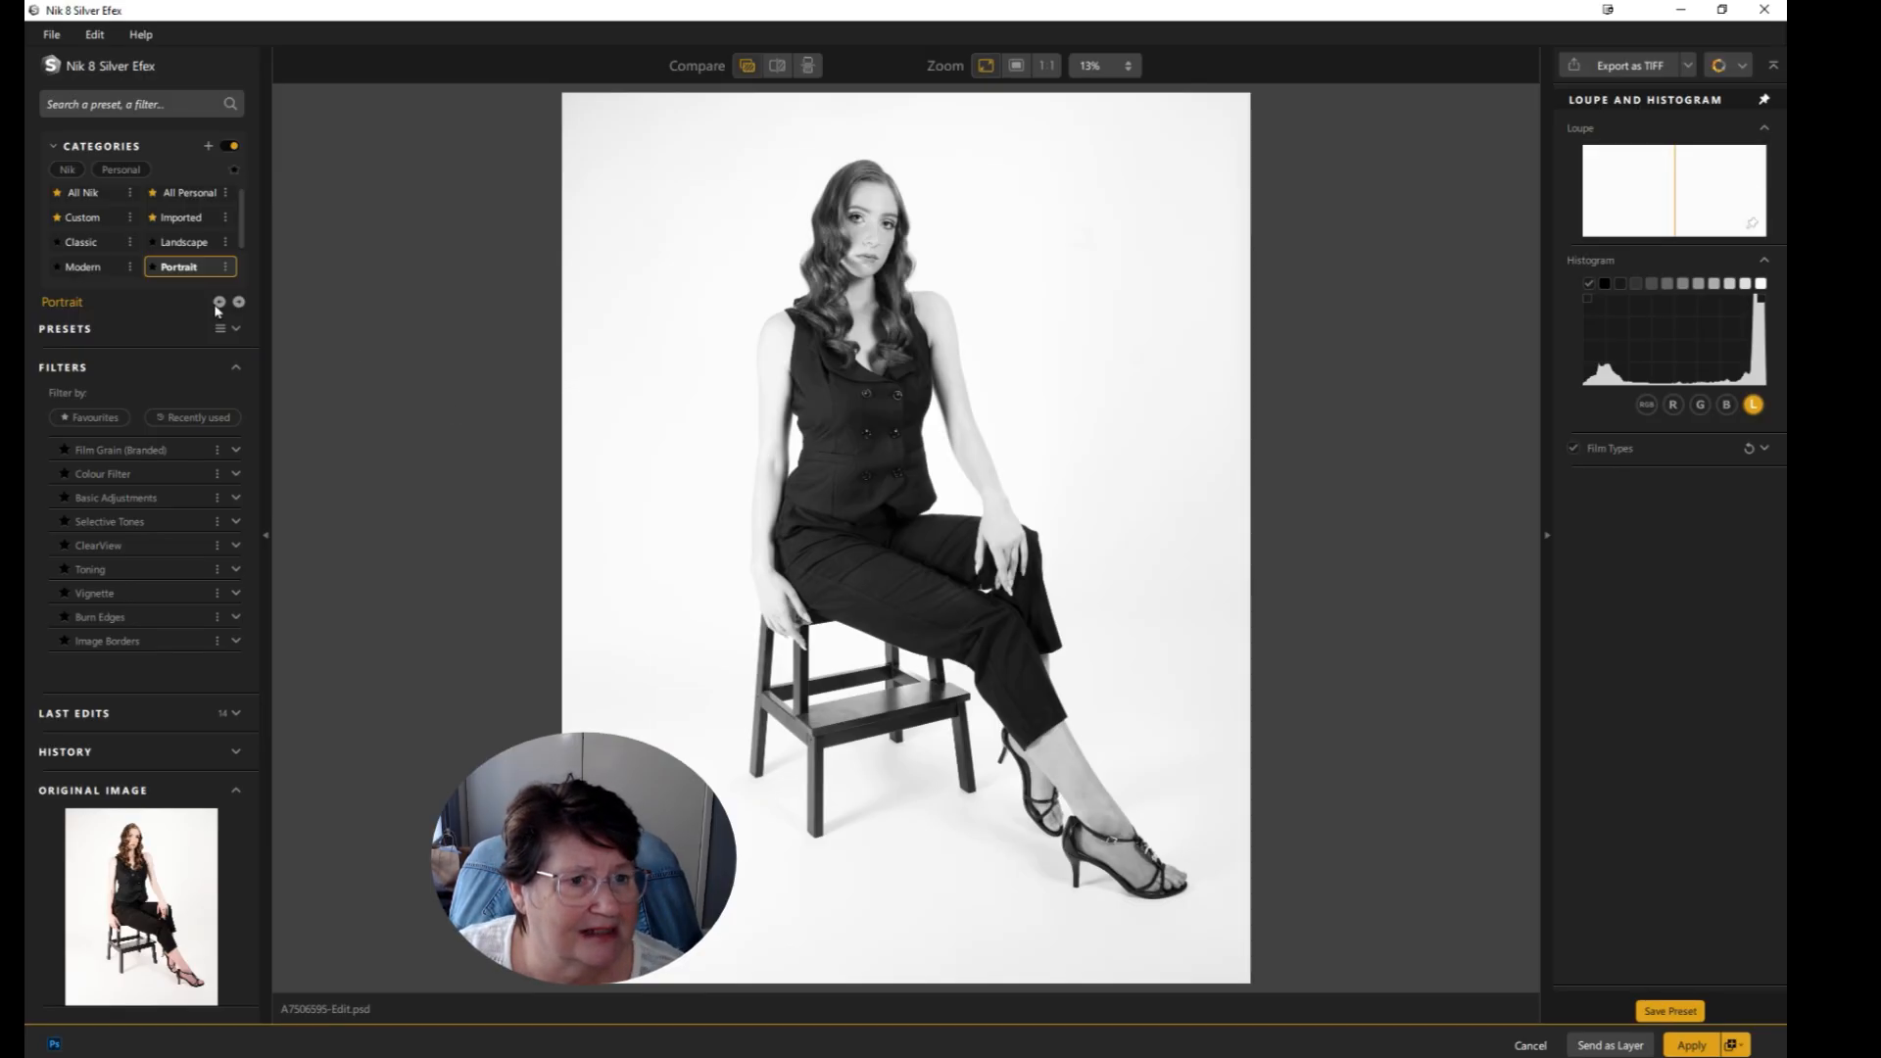
pyautogui.click(236, 330)
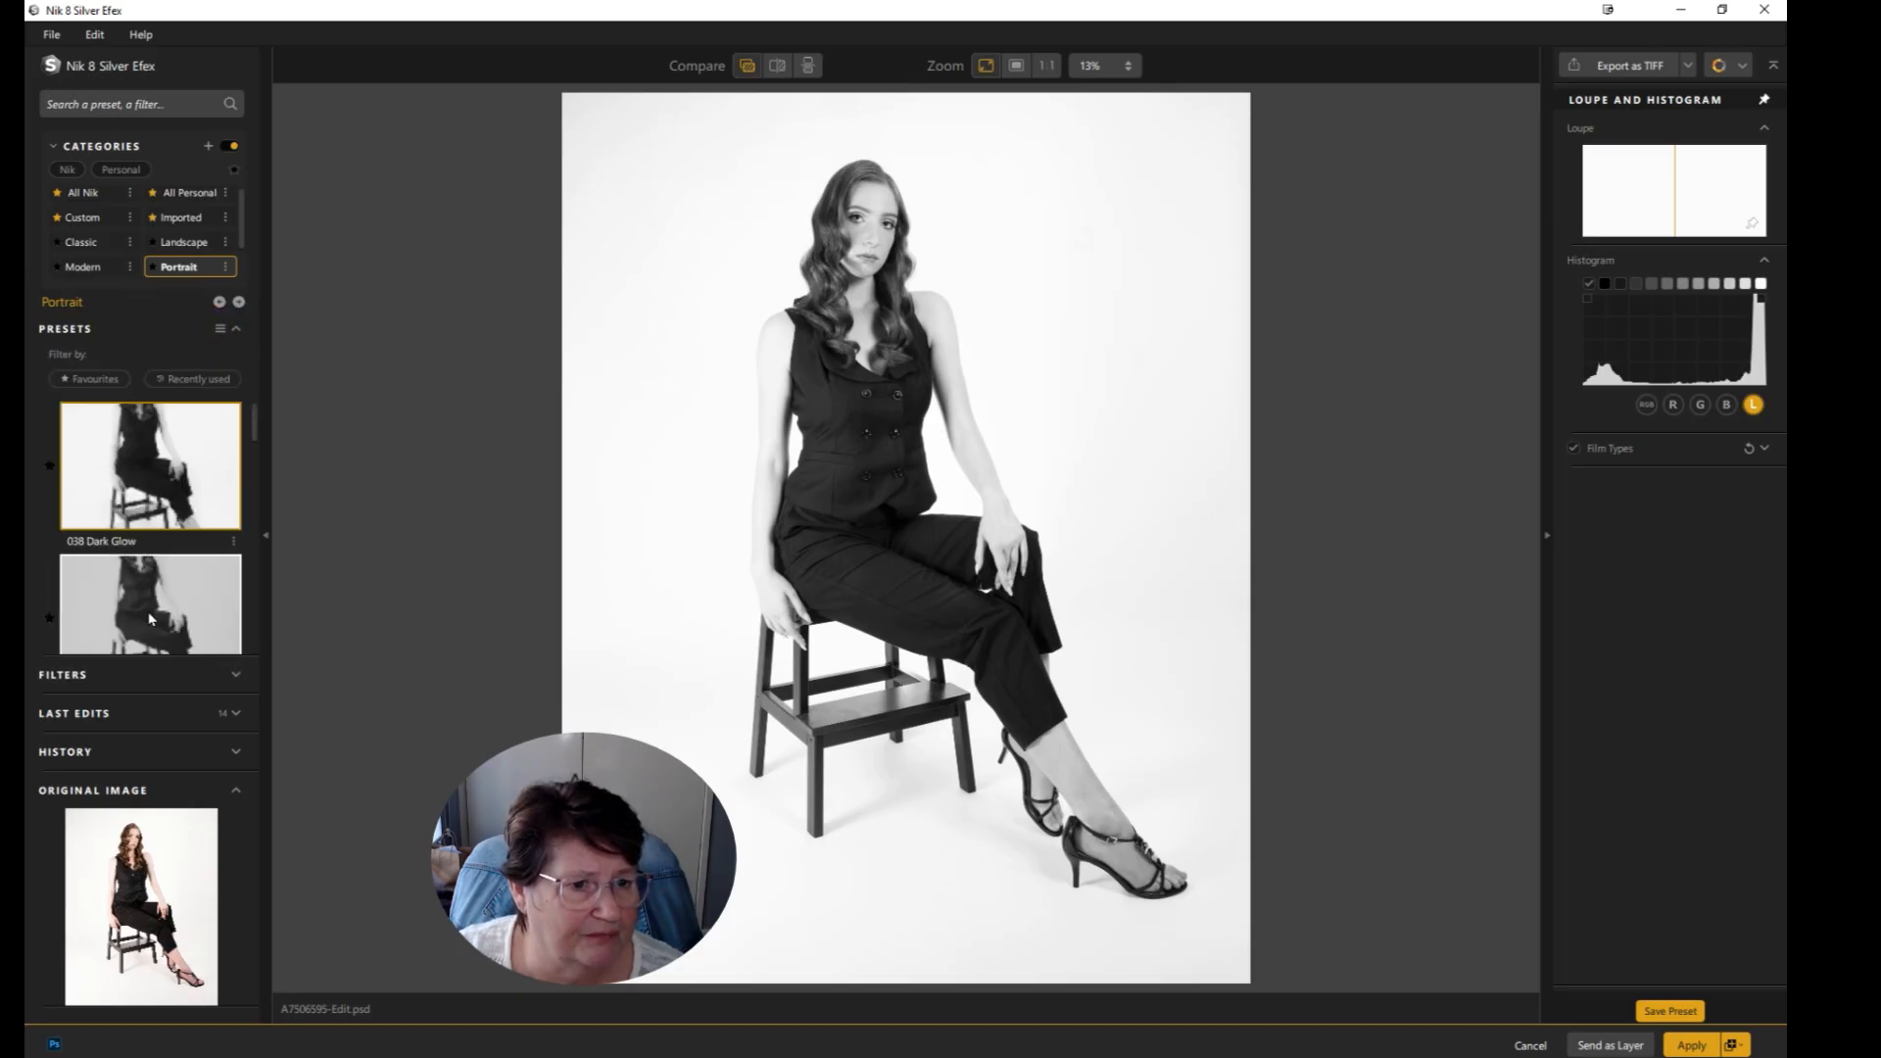
pyautogui.scroll(-3, 150, 619)
pyautogui.scroll(-1, 149, 619)
pyautogui.click(132, 550)
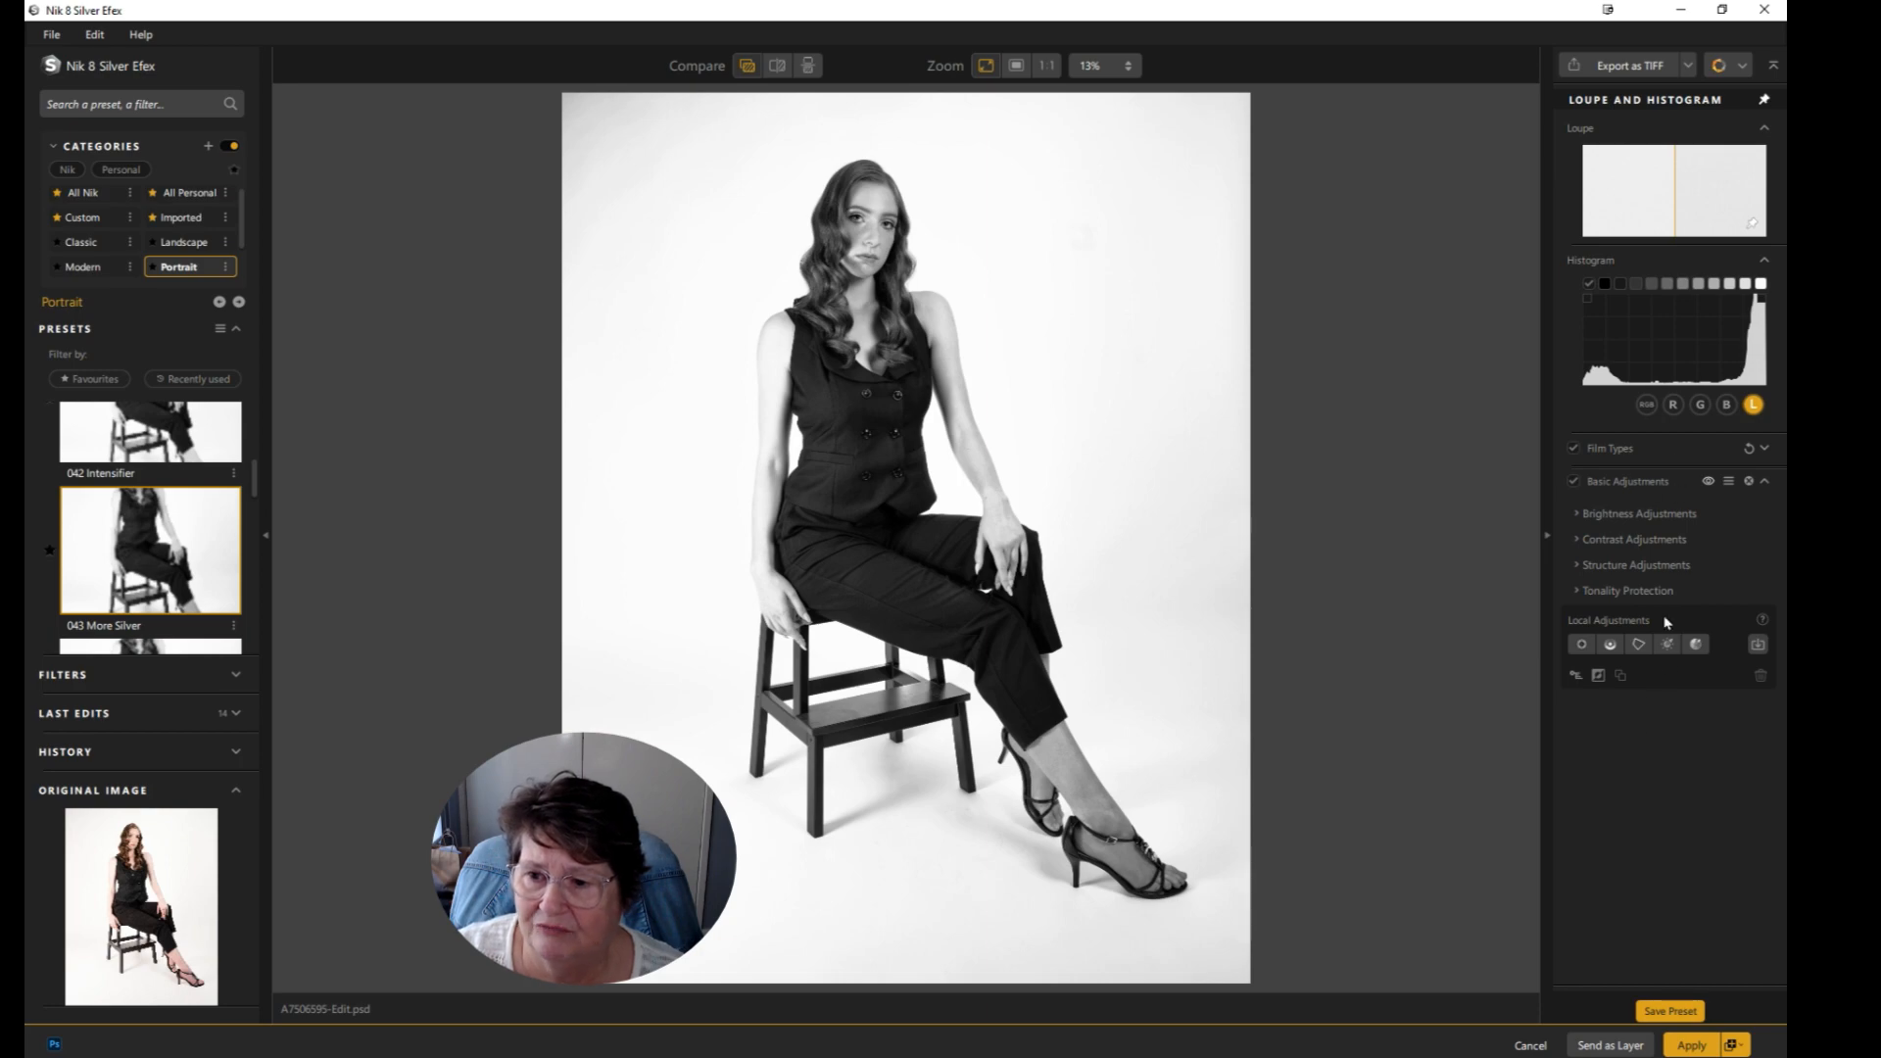
# Set Brightness to -22% in the basic adjustments and look at the contrast adjustments
pyautogui.click(1578, 515)
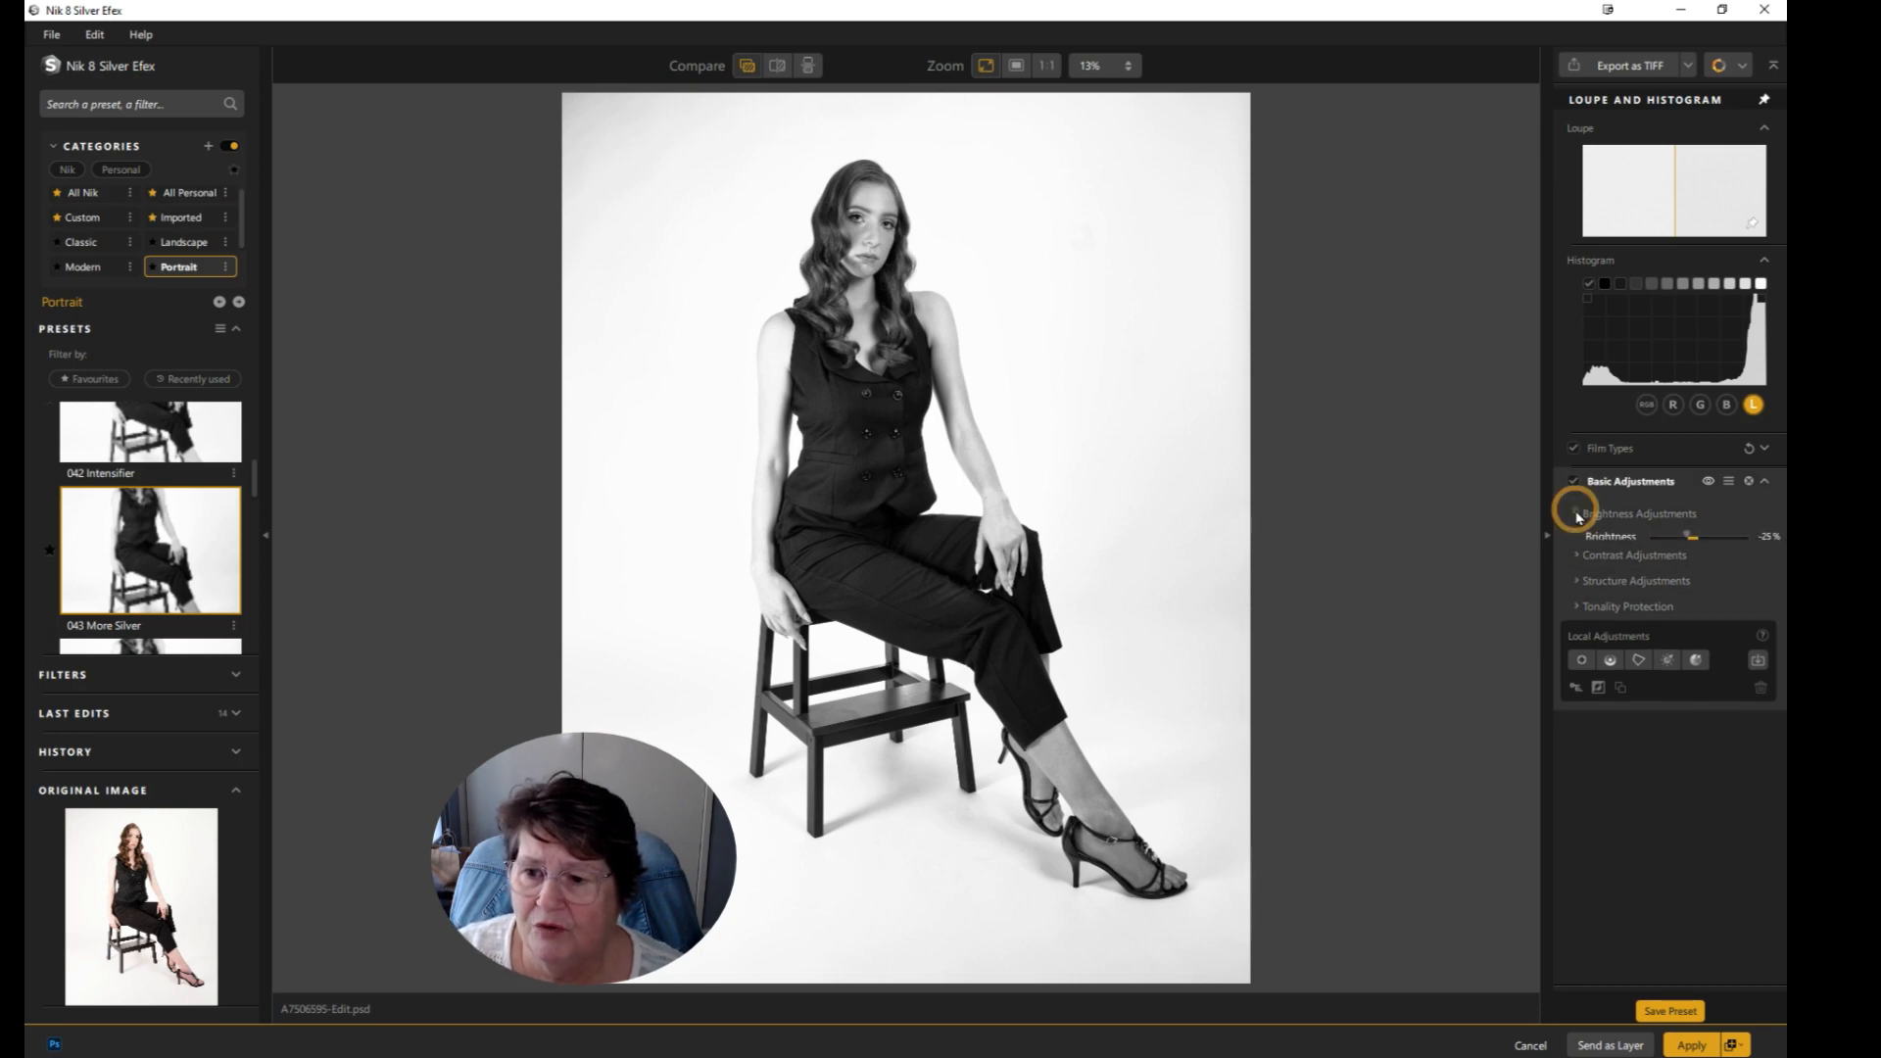
pyautogui.moveTo(1689, 538); pyautogui.dragTo(1689, 541)
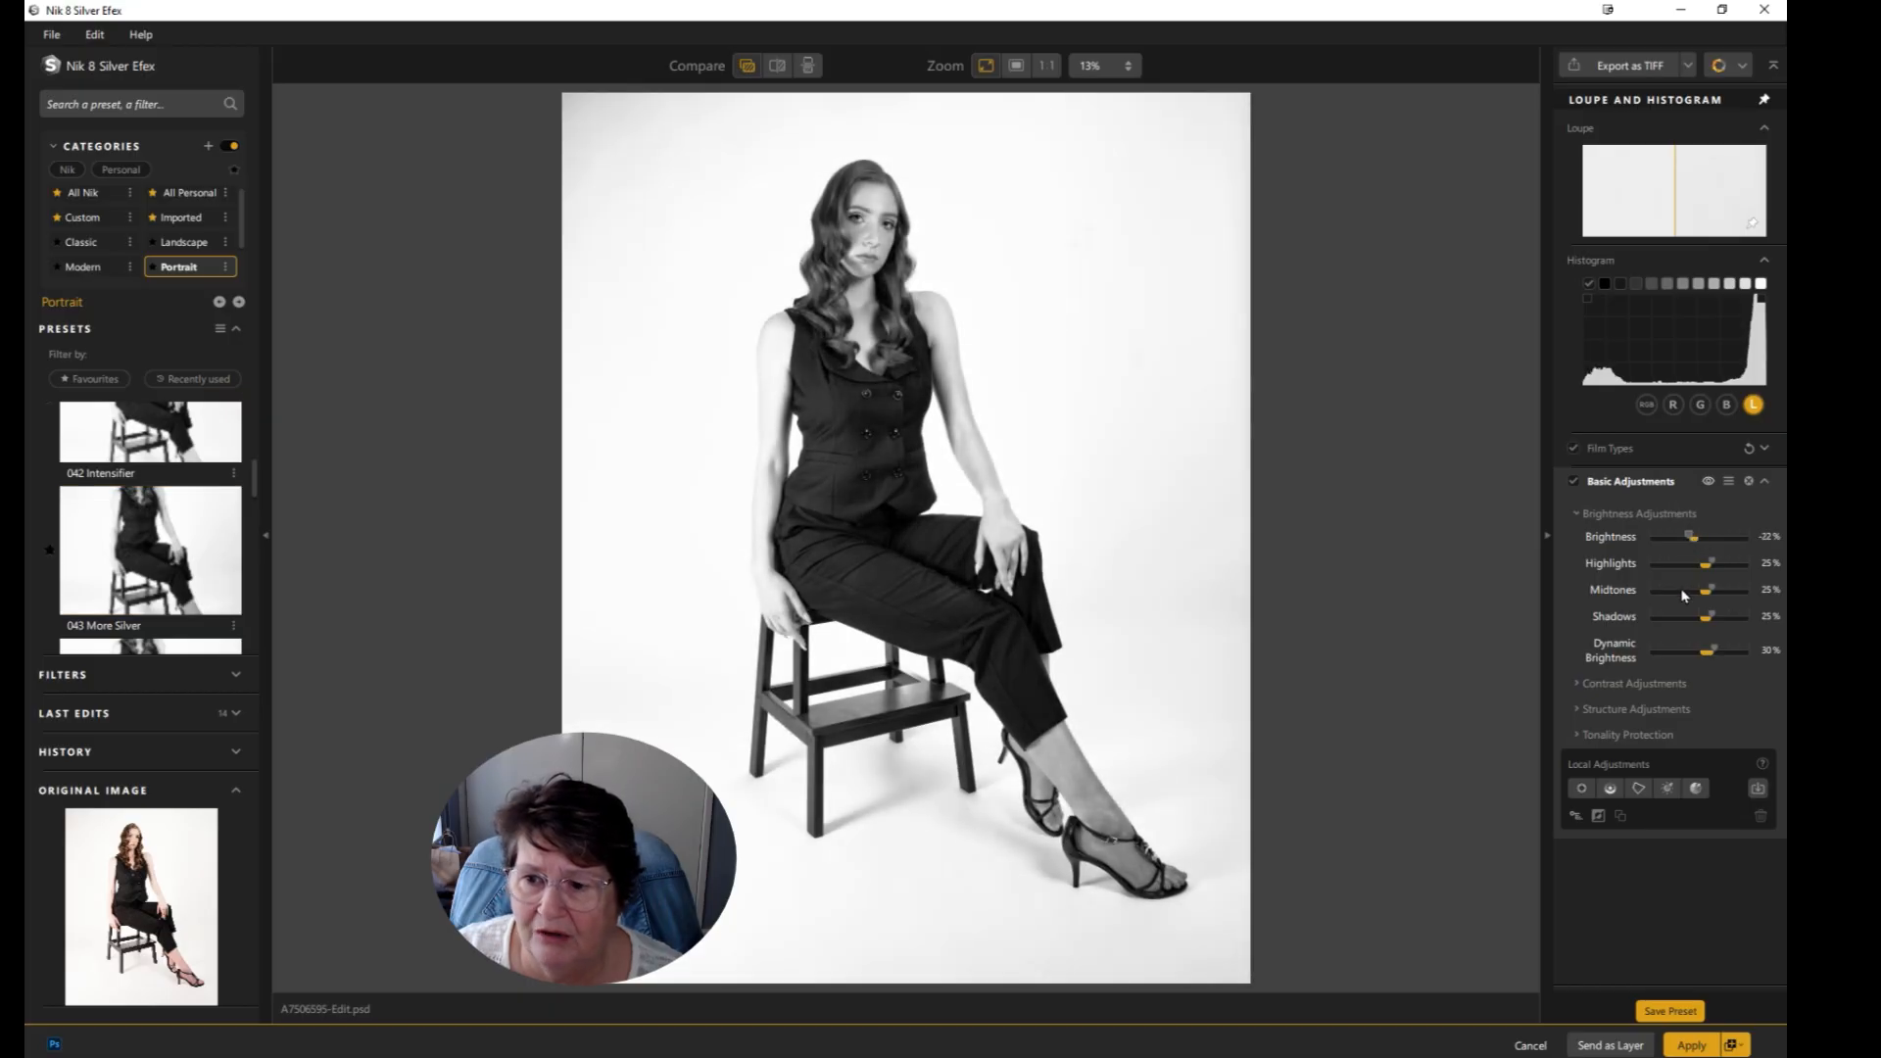
pyautogui.click(1576, 685)
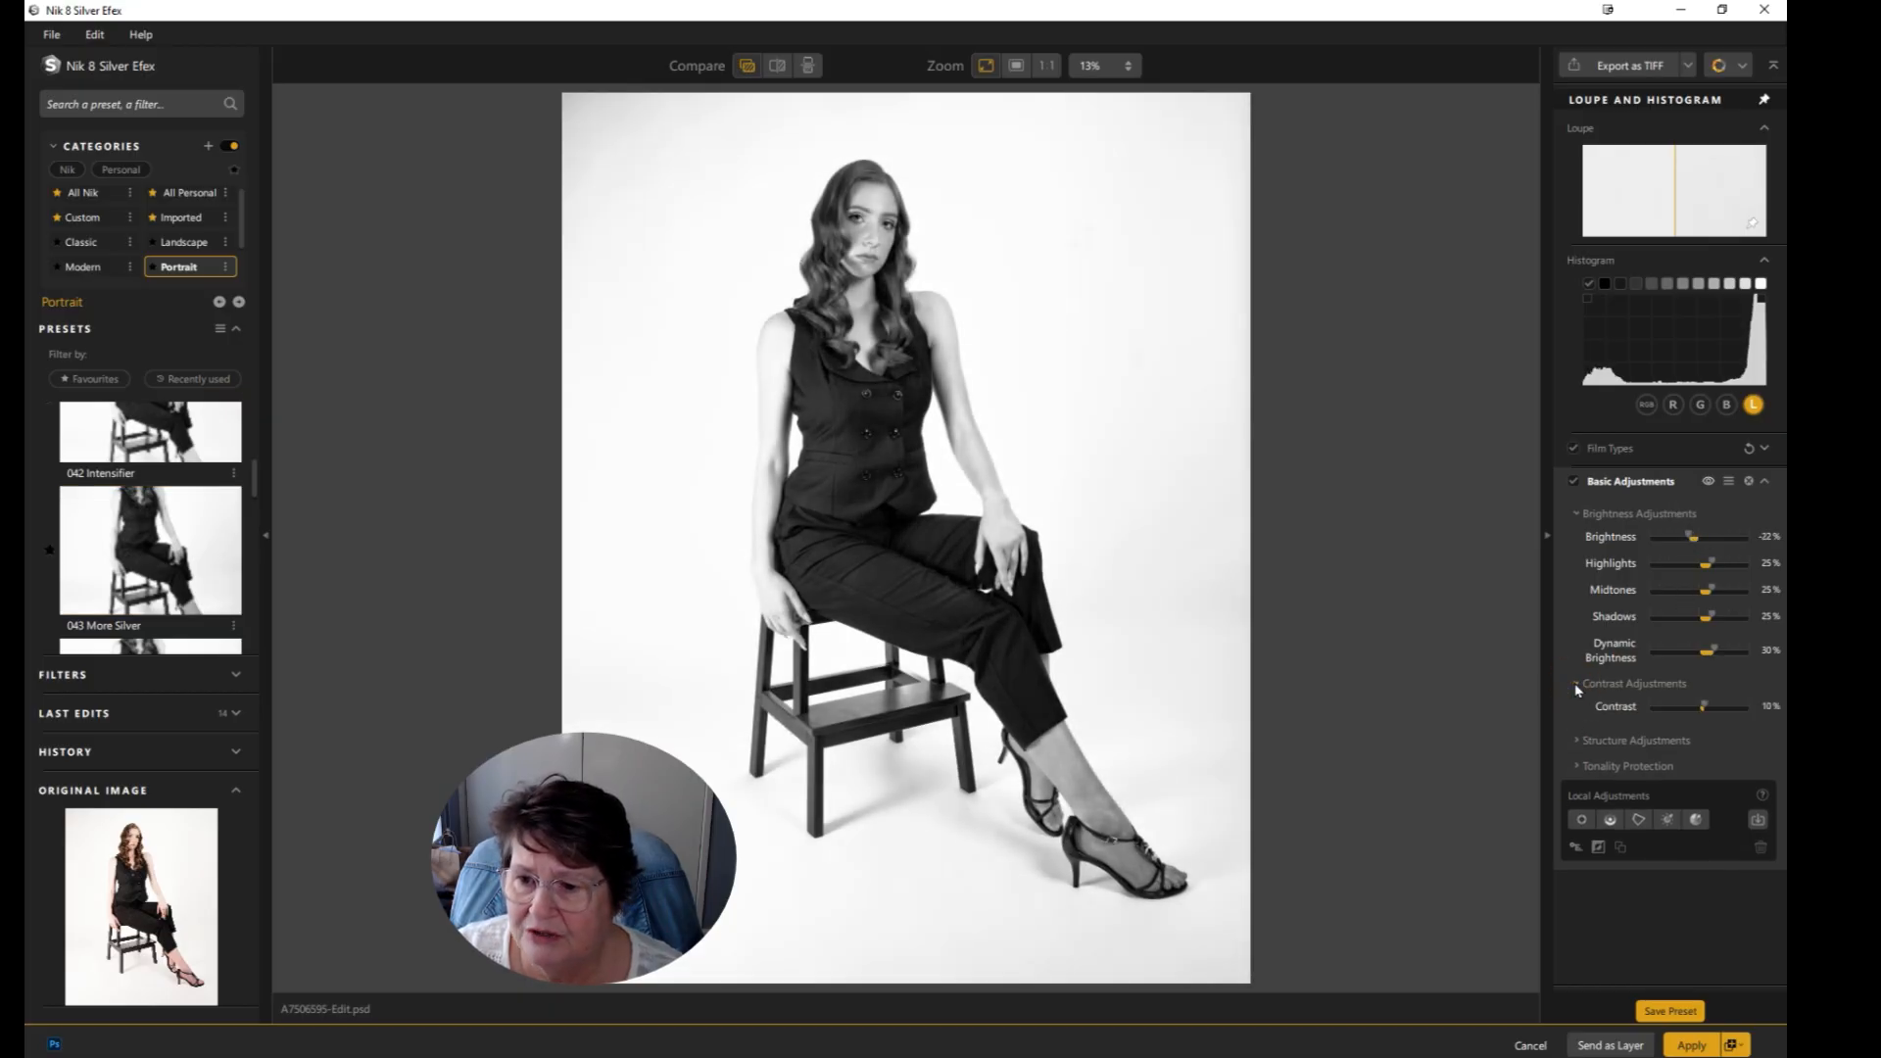
pyautogui.click(1576, 685)
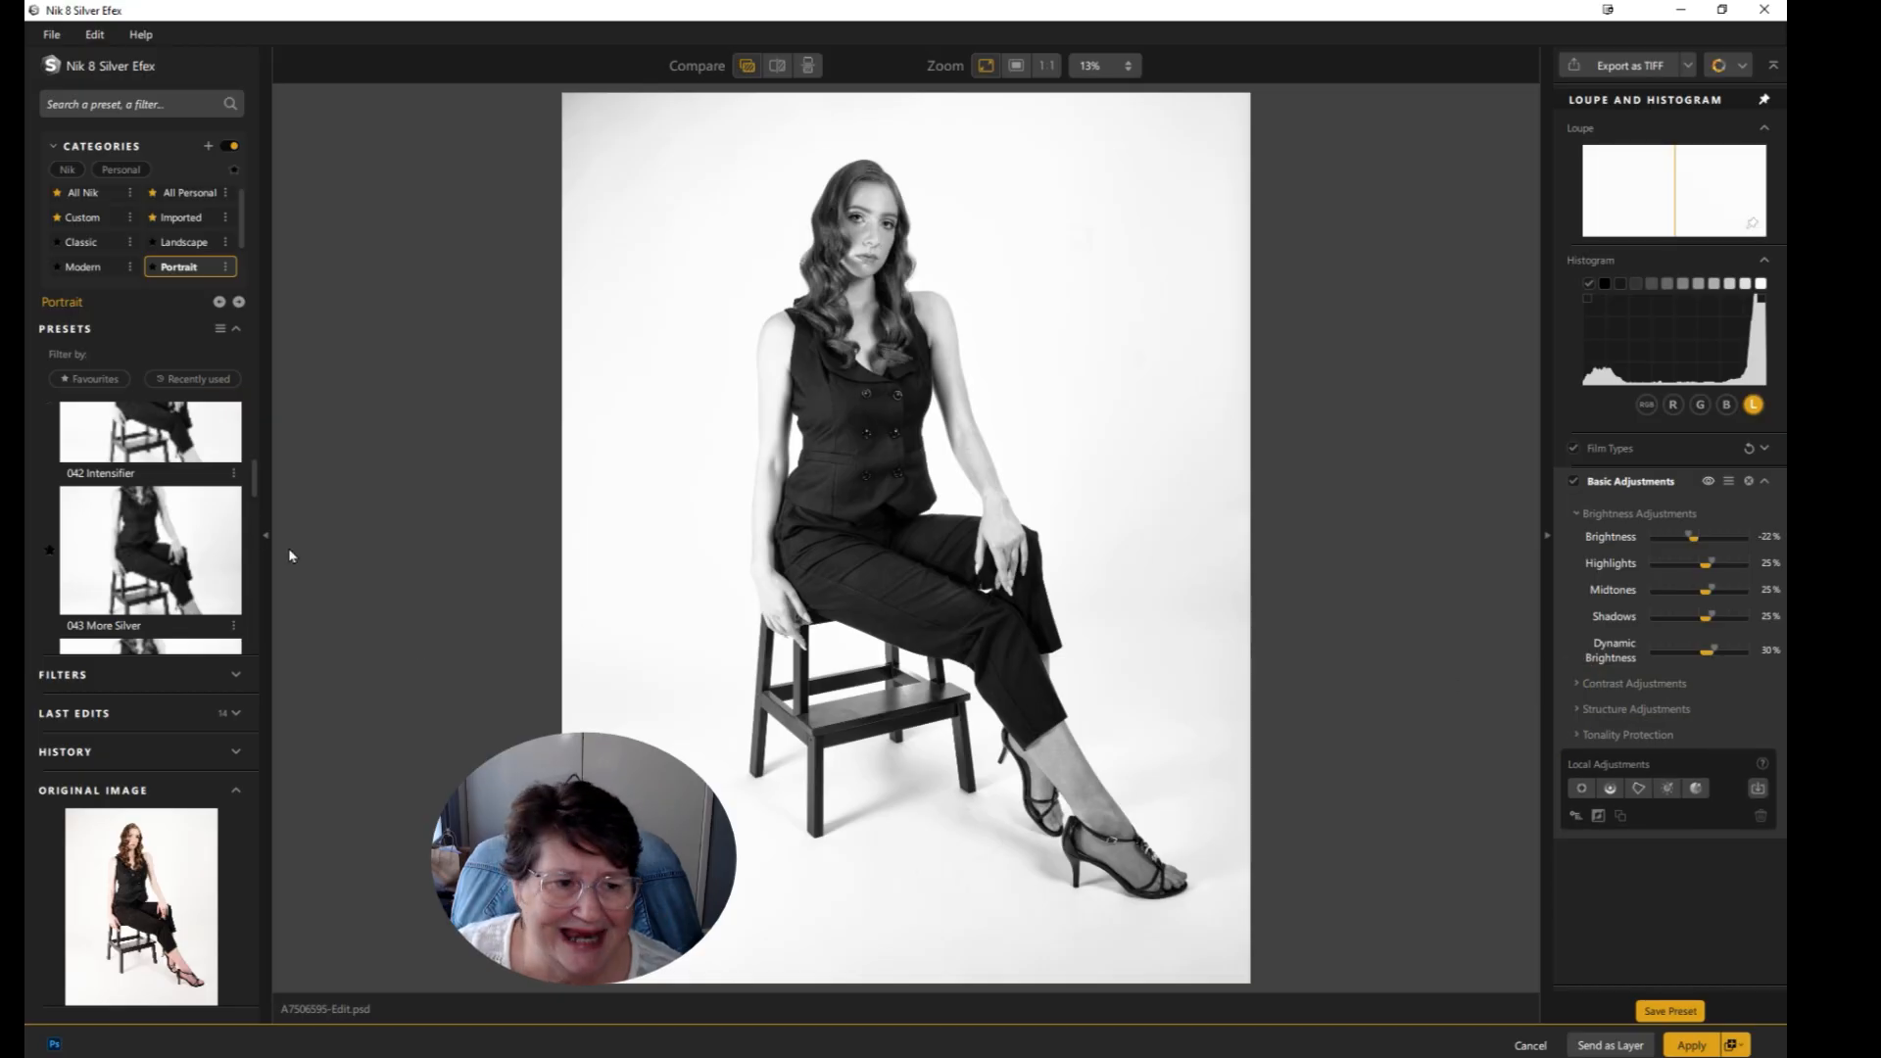
# Apply the Classic Portrait - Angelic preset from the Portrait category to the photo
pyautogui.scroll(-3, 176, 558)
pyautogui.scroll(5, 180, 587)
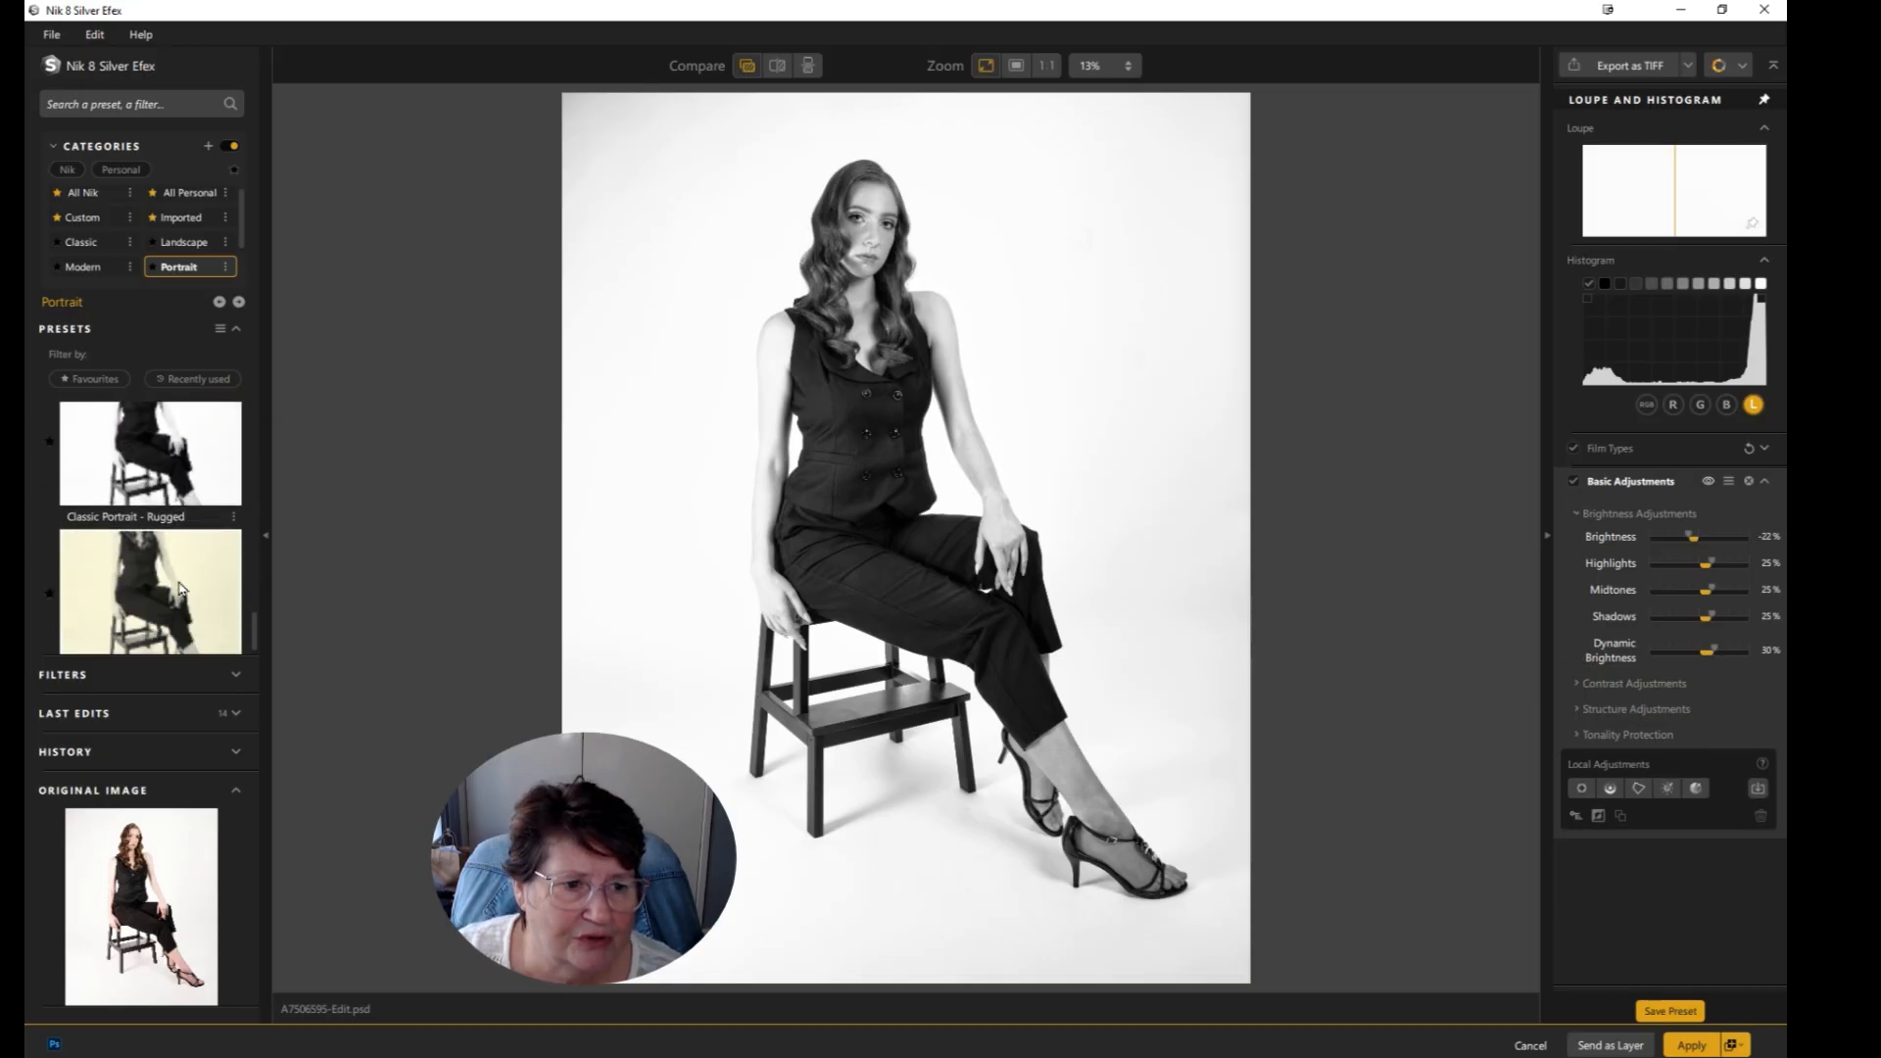
pyautogui.scroll(-2, 181, 588)
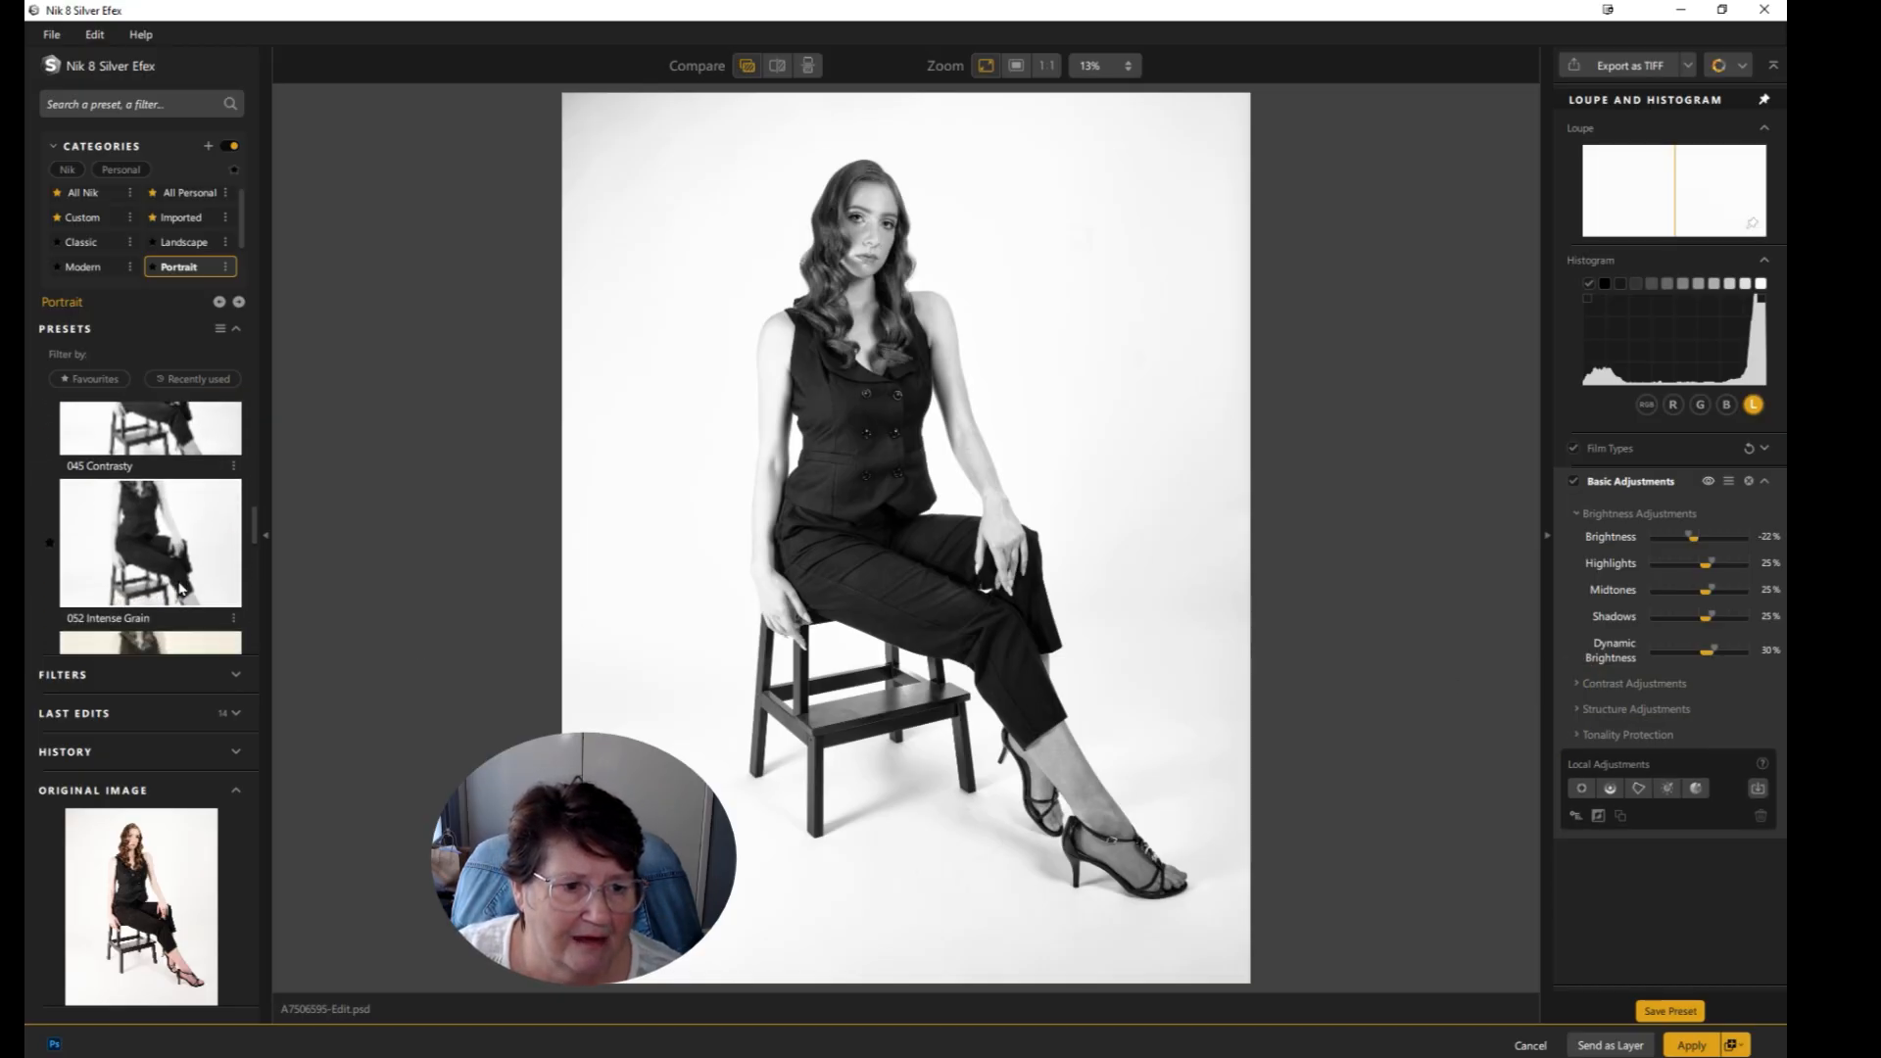
pyautogui.click(182, 586)
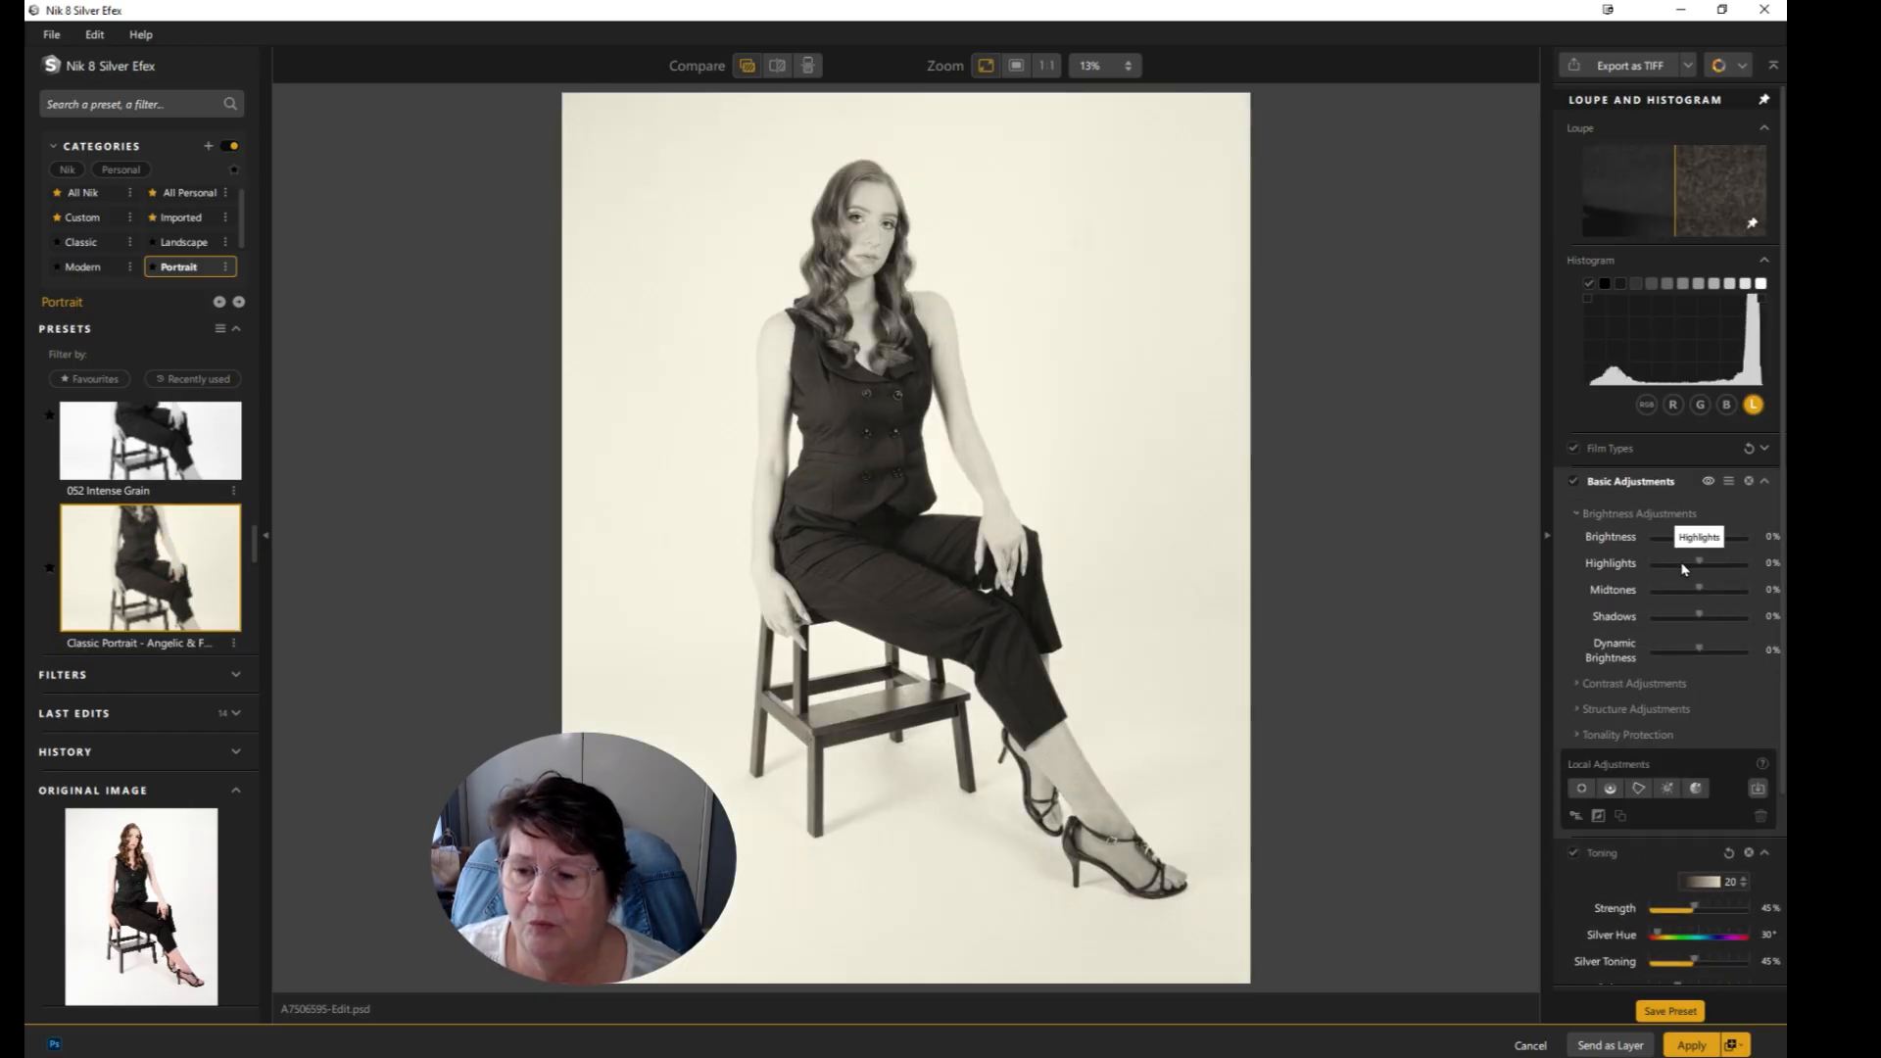
# Open the output options for applying the toned portrait edit
pyautogui.scroll(-2, 1702, 933)
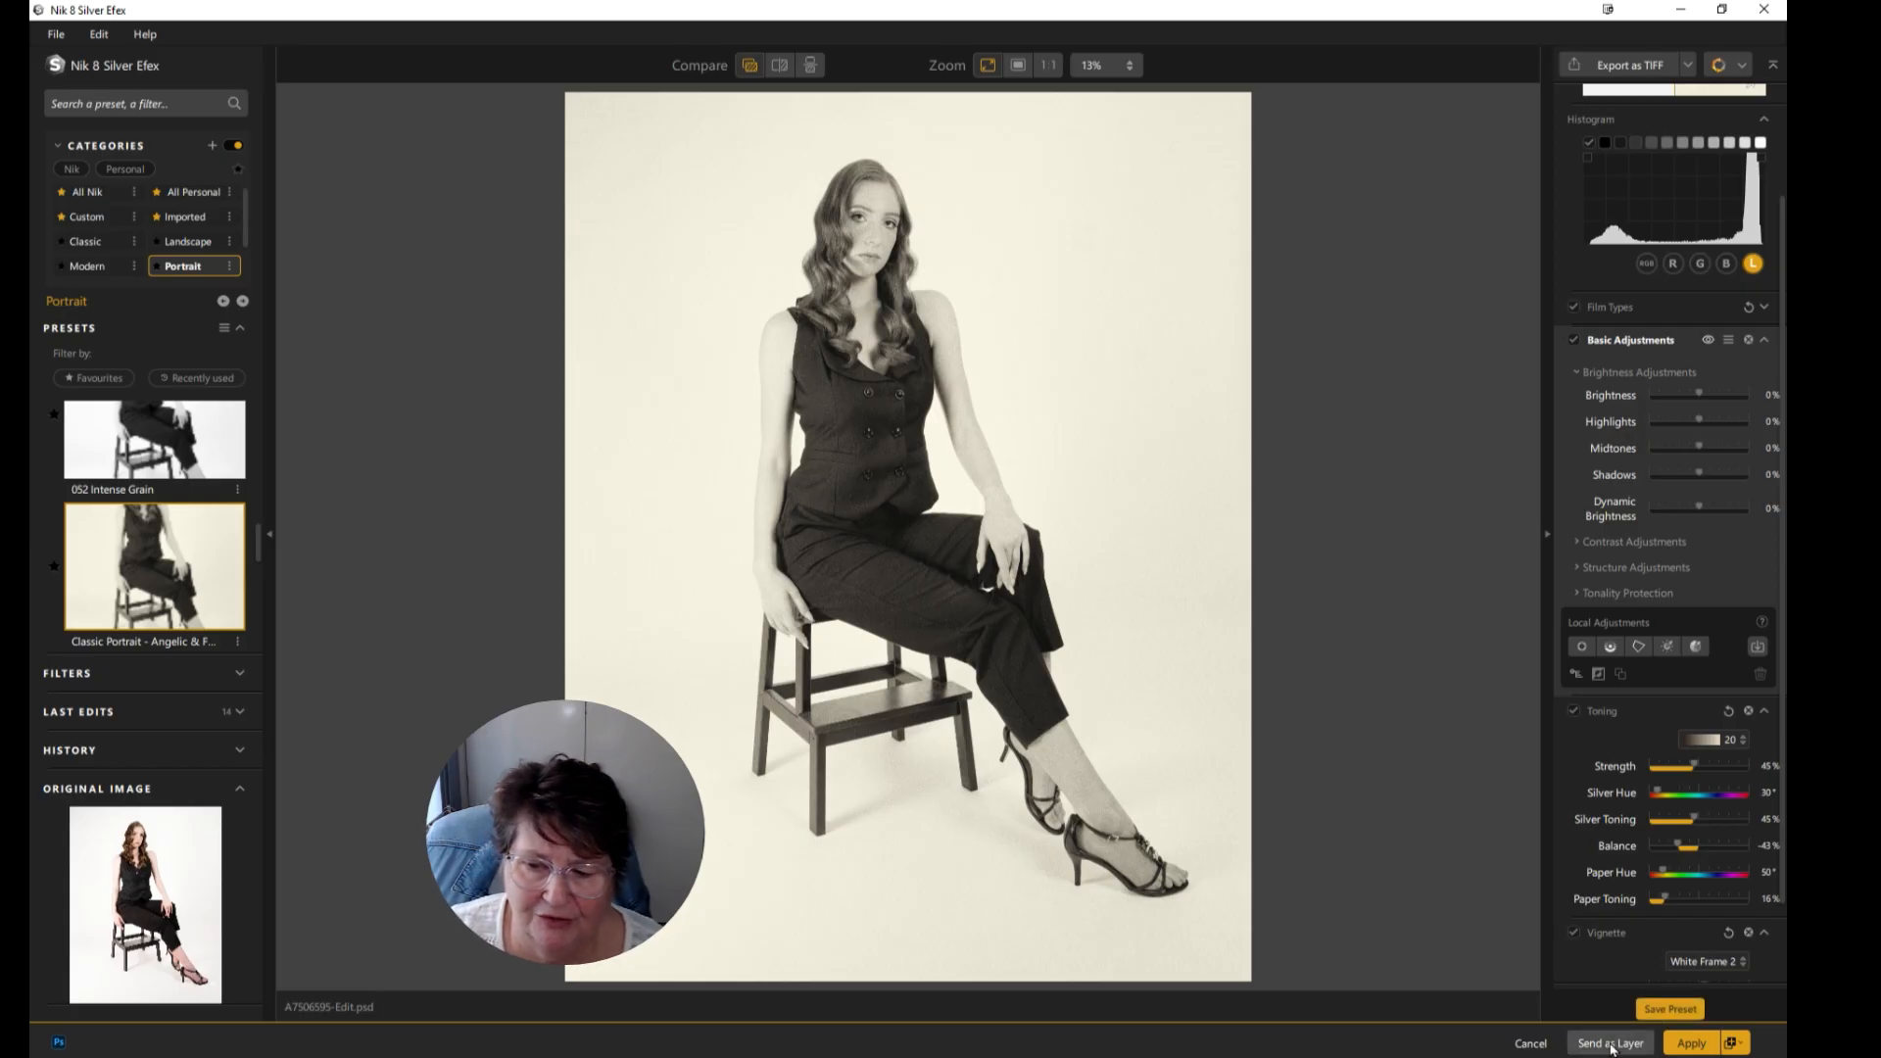
pyautogui.click(1734, 1042)
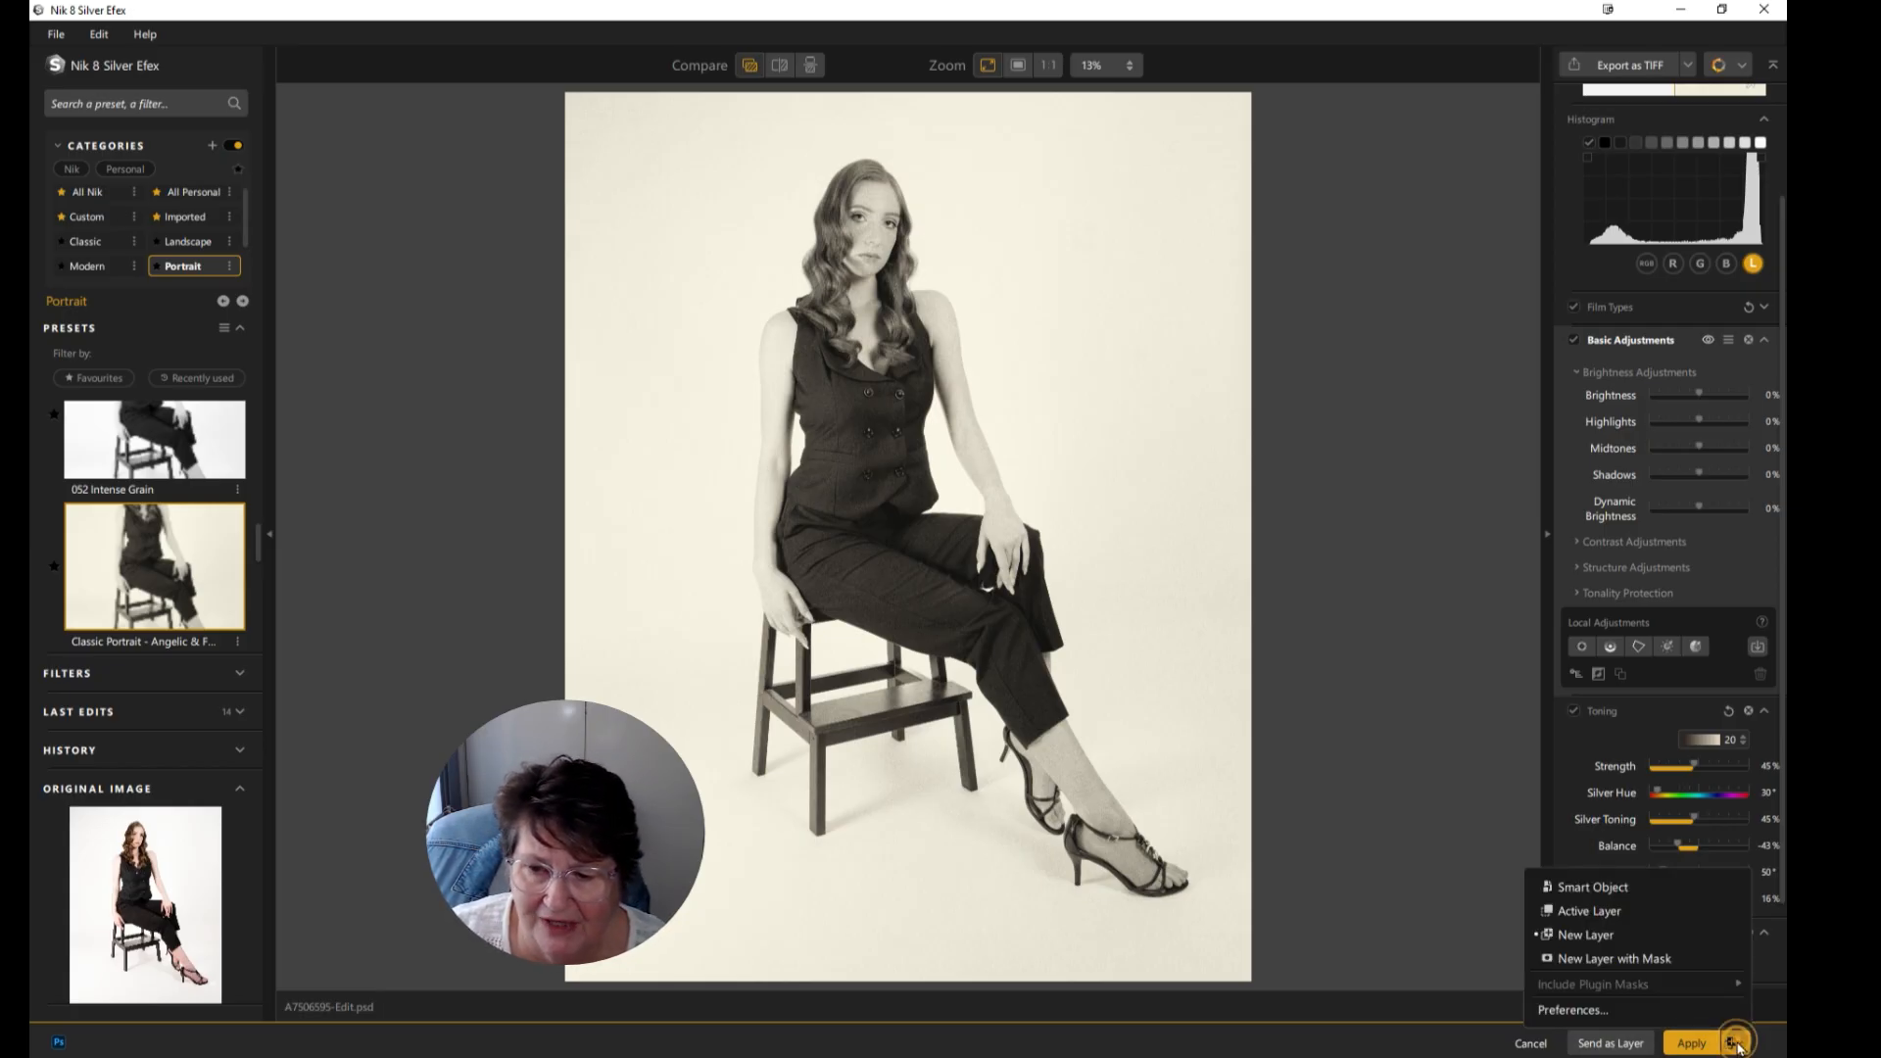